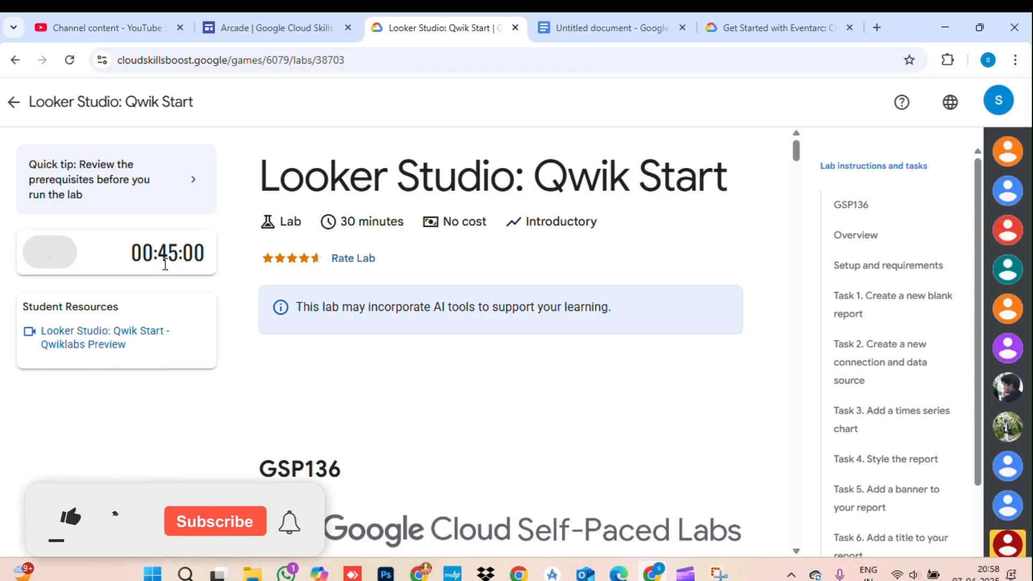
Step: Open the lookerstudio.google.com link from the lab's Looker Studio setup section in an incognito window and choose to use it for free
{"action": "triple_click", "coordinate": [426, 168]}
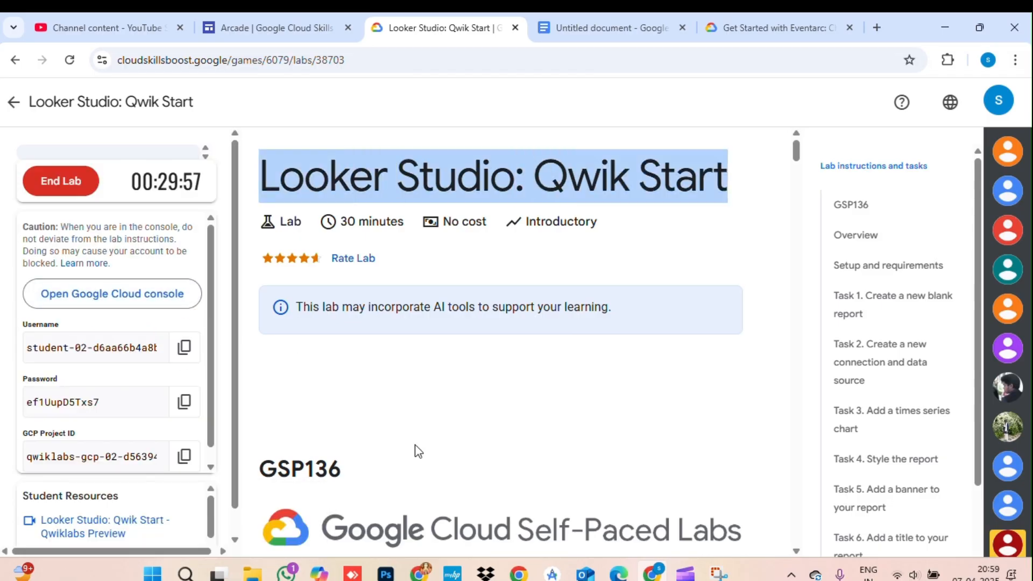
{"action": "scroll", "coordinate": [417, 447], "scroll_direction": "down", "scroll_amount": 3}
{"action": "scroll", "coordinate": [417, 449], "scroll_direction": "down", "scroll_amount": 5}
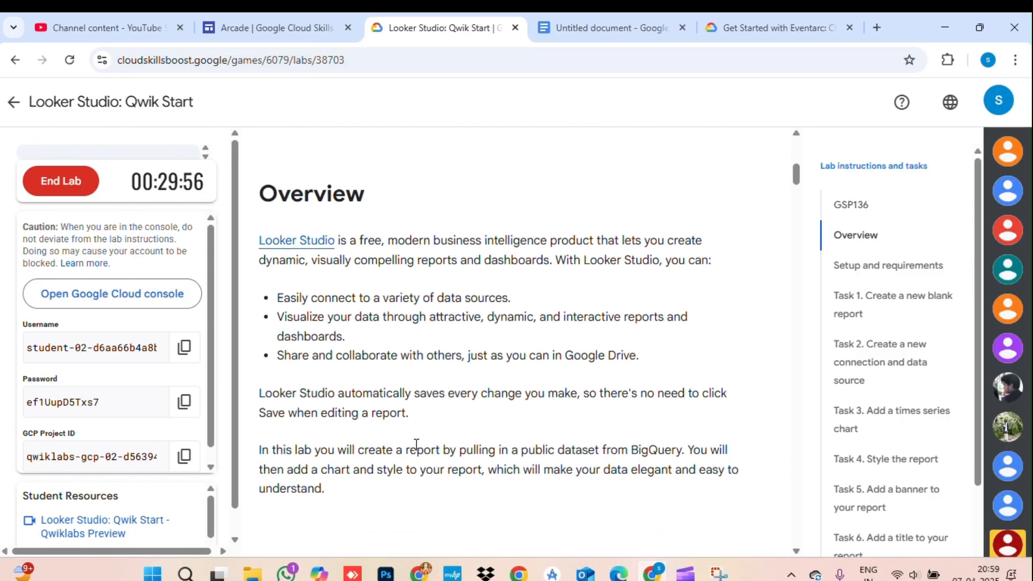
{"action": "left_click", "coordinate": [844, 295]}
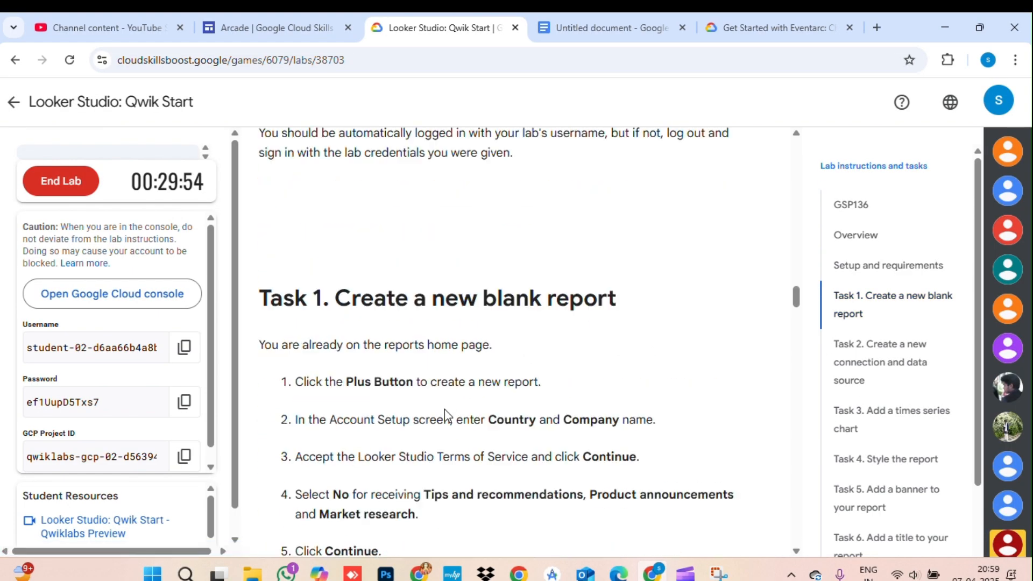
{"action": "scroll", "coordinate": [445, 409], "scroll_direction": "up", "scroll_amount": 4}
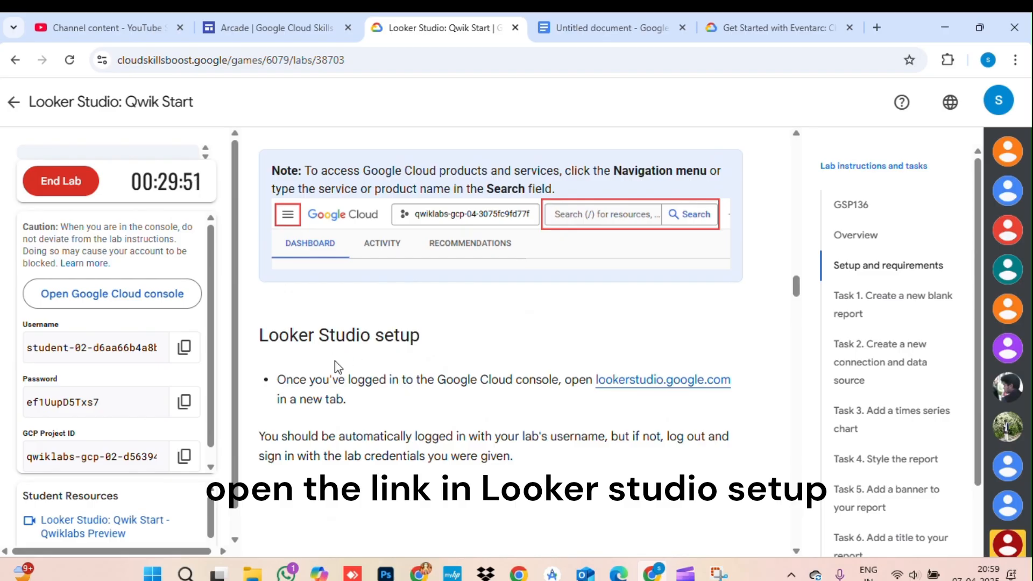
{"action": "right_click", "coordinate": [638, 380]}
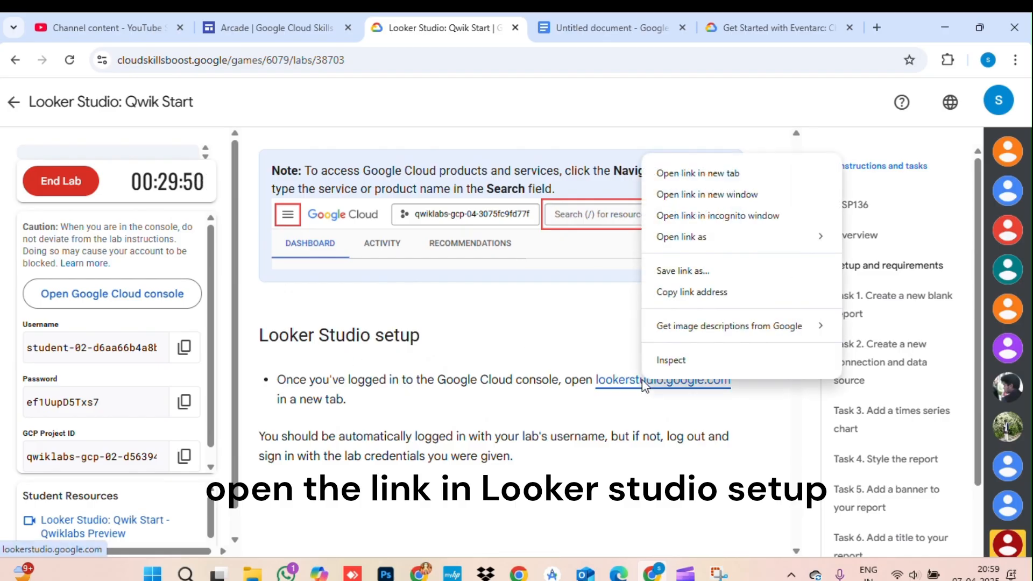
{"action": "left_click", "coordinate": [697, 216]}
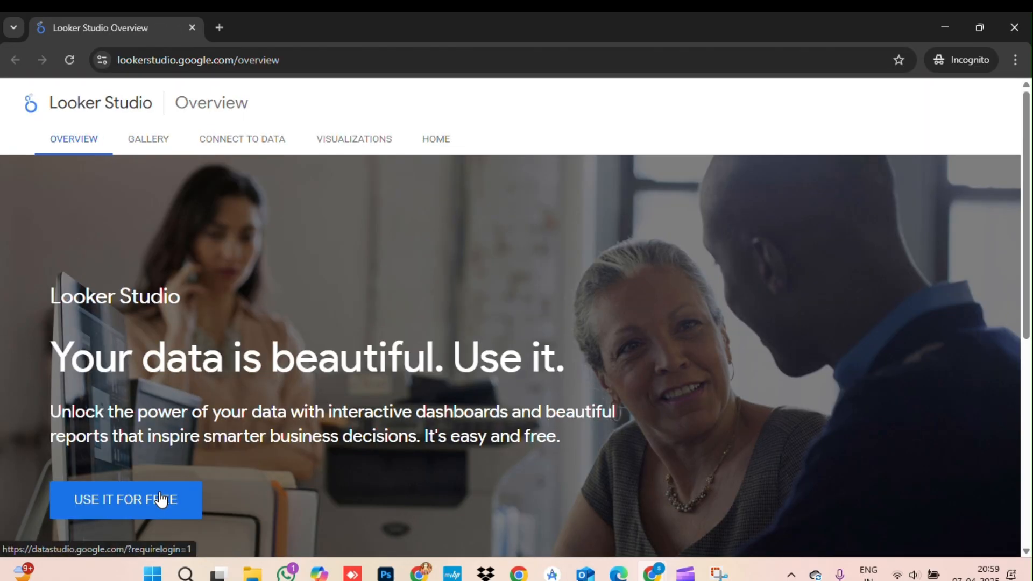
{"action": "left_click", "coordinate": [160, 499]}
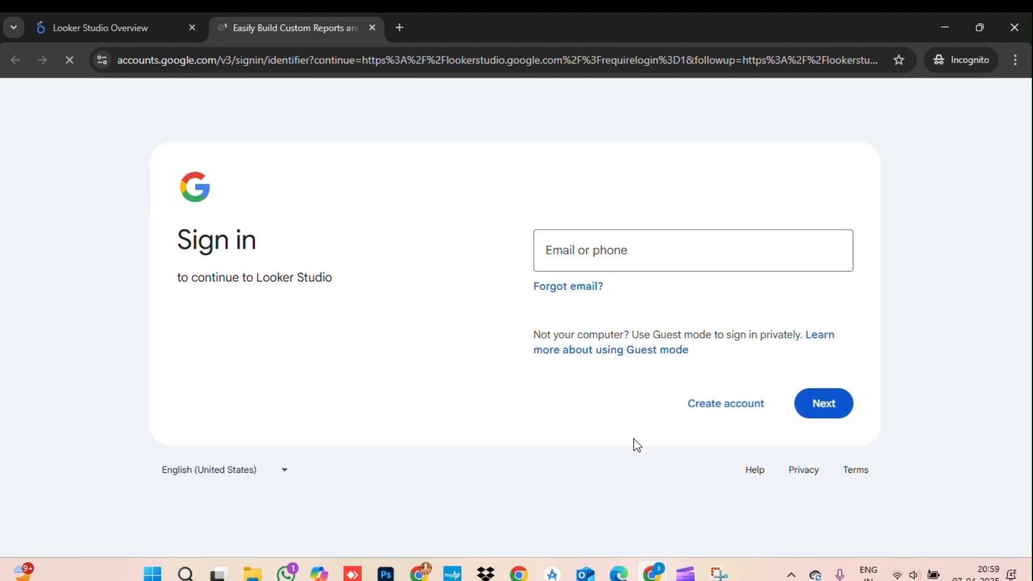
Step: Copy the lab username from the lab page and submit it as the e-mail on the Google sign-in page
{"action": "mouse_move", "coordinate": [653, 575]}
{"action": "left_click", "coordinate": [568, 498]}
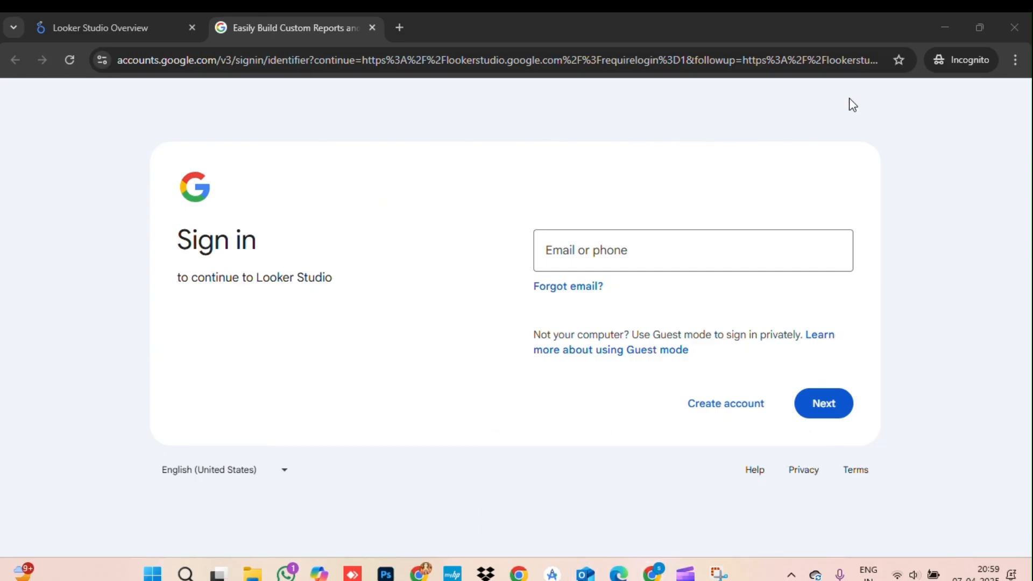
{"action": "left_click", "coordinate": [940, 26]}
{"action": "left_click", "coordinate": [196, 353]}
{"action": "mouse_move", "coordinate": [654, 575]}
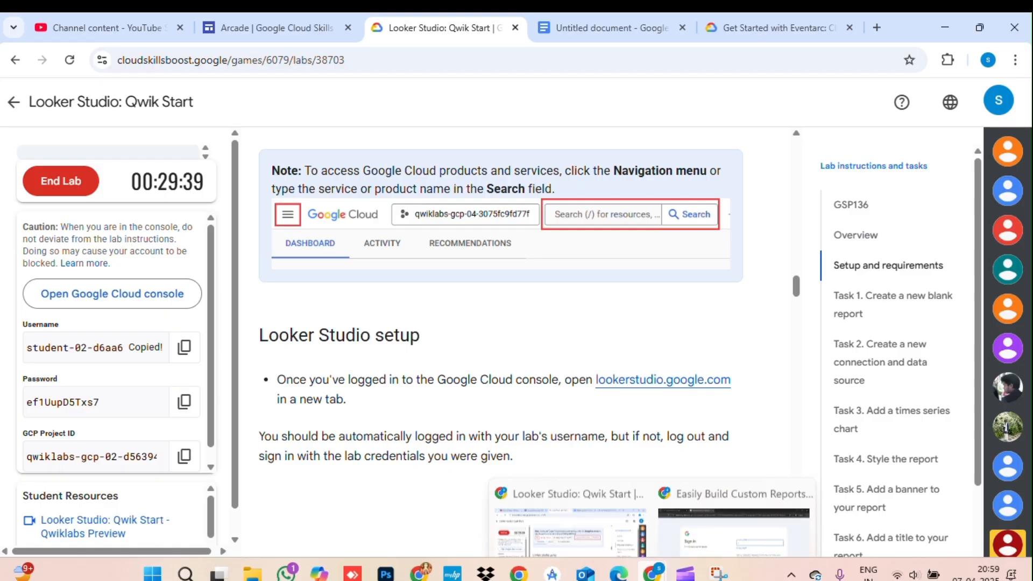
{"action": "left_click", "coordinate": [715, 513]}
{"action": "key", "text": "ctrl+v"}
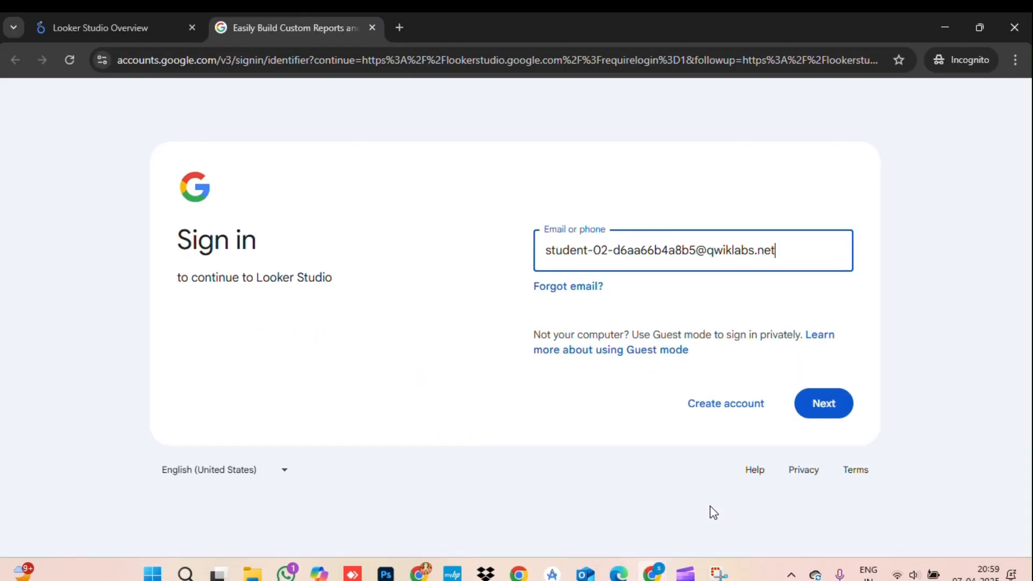
{"action": "left_click", "coordinate": [825, 402]}
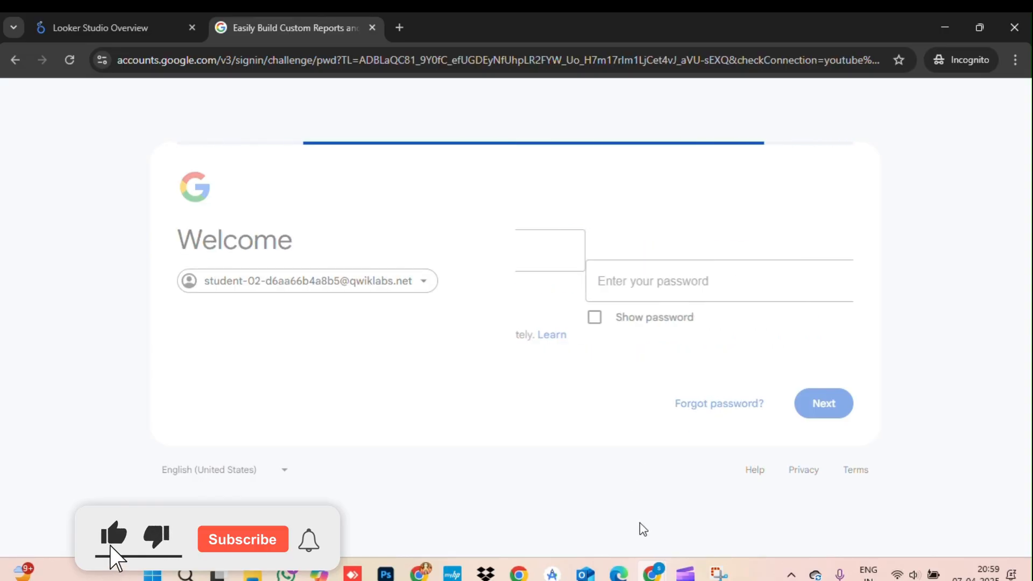
Step: Copy the lab password into the Google sign-in password field, submit it and accept the new account notice
{"action": "mouse_move", "coordinate": [652, 571]}
{"action": "left_click", "coordinate": [604, 543]}
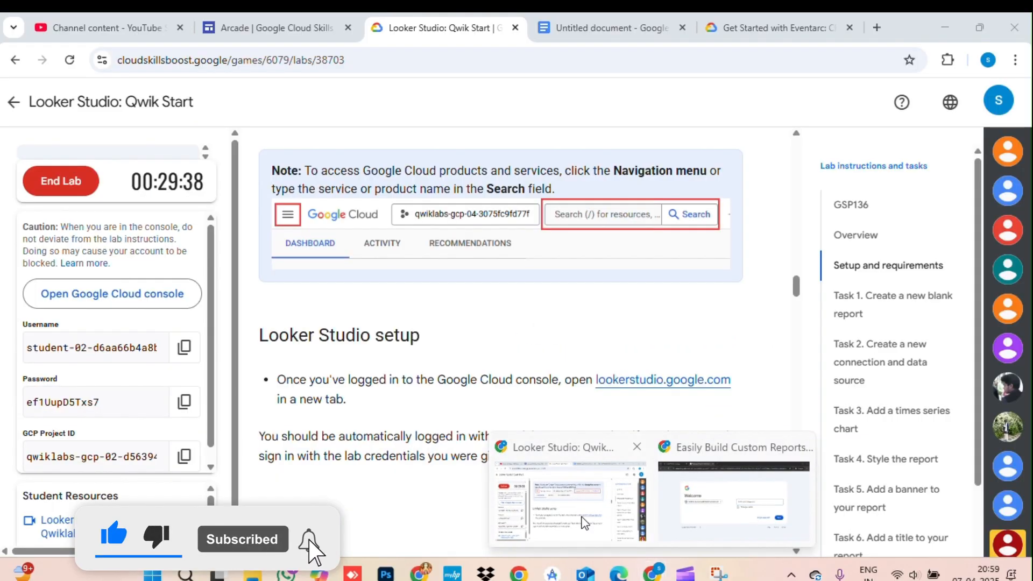
{"action": "left_click", "coordinate": [184, 401]}
{"action": "mouse_move", "coordinate": [650, 571]}
{"action": "left_click", "coordinate": [732, 518]}
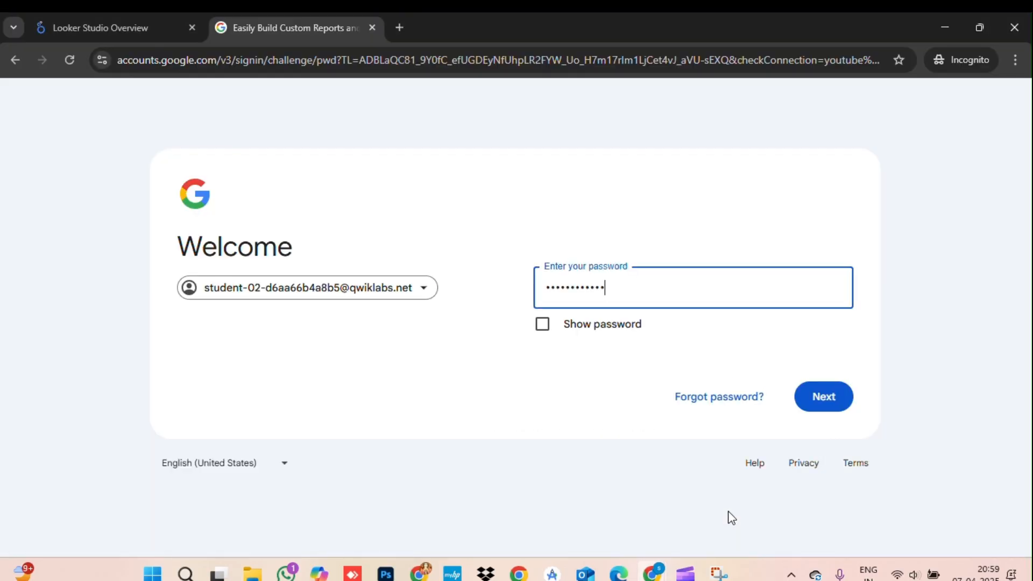
{"action": "key", "text": "Return"}
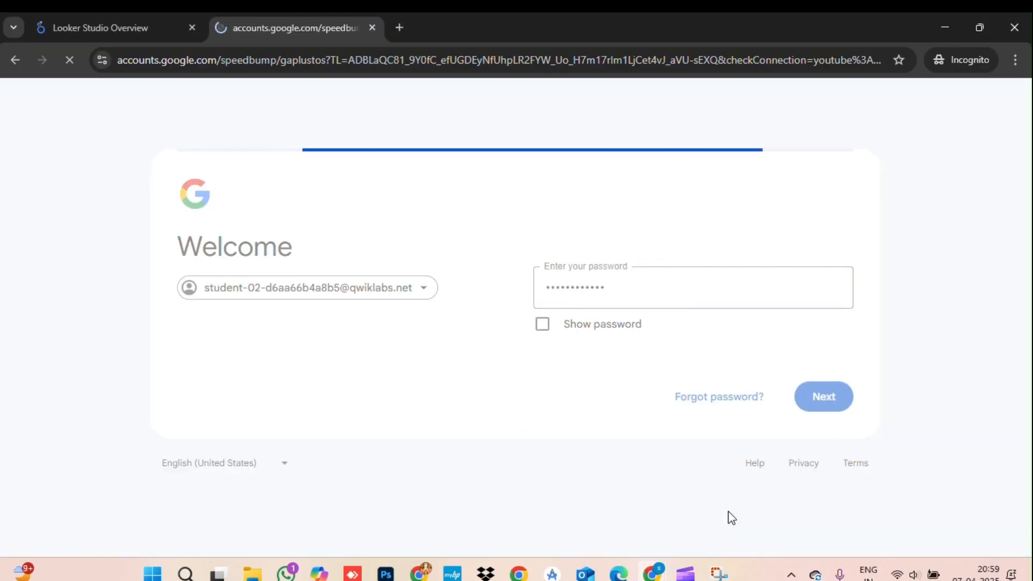
{"action": "left_click", "coordinate": [550, 498]}
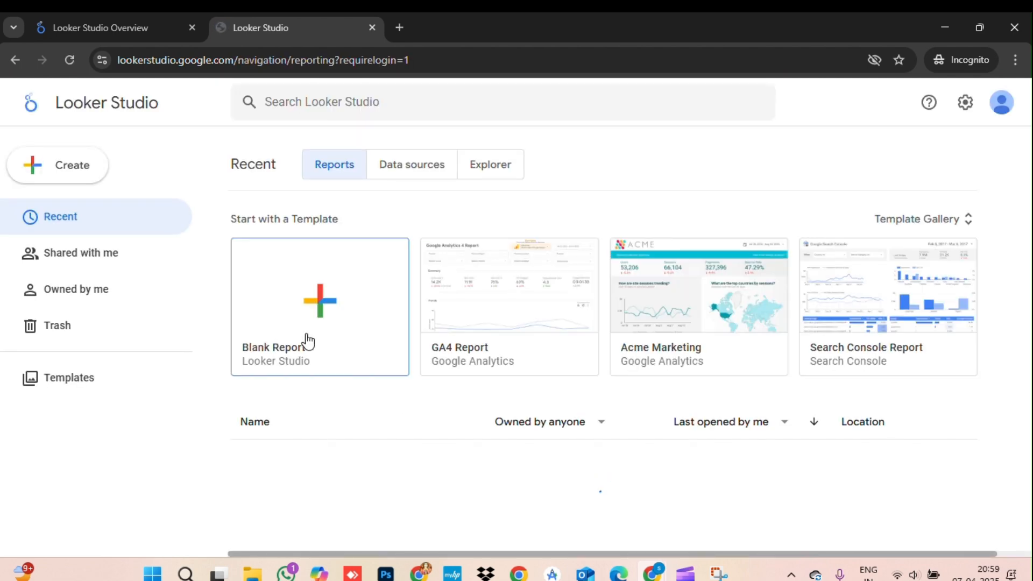
Step: Decline the Looker Studio Pro offer and start a blank report
{"action": "scroll", "coordinate": [310, 464], "scroll_direction": "down", "scroll_amount": 3}
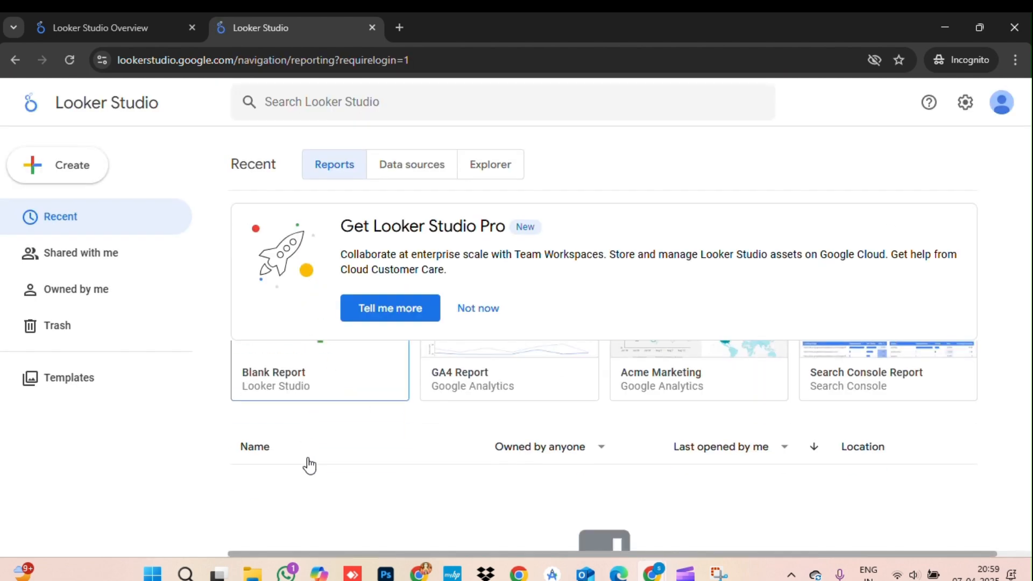
{"action": "left_click", "coordinate": [484, 310]}
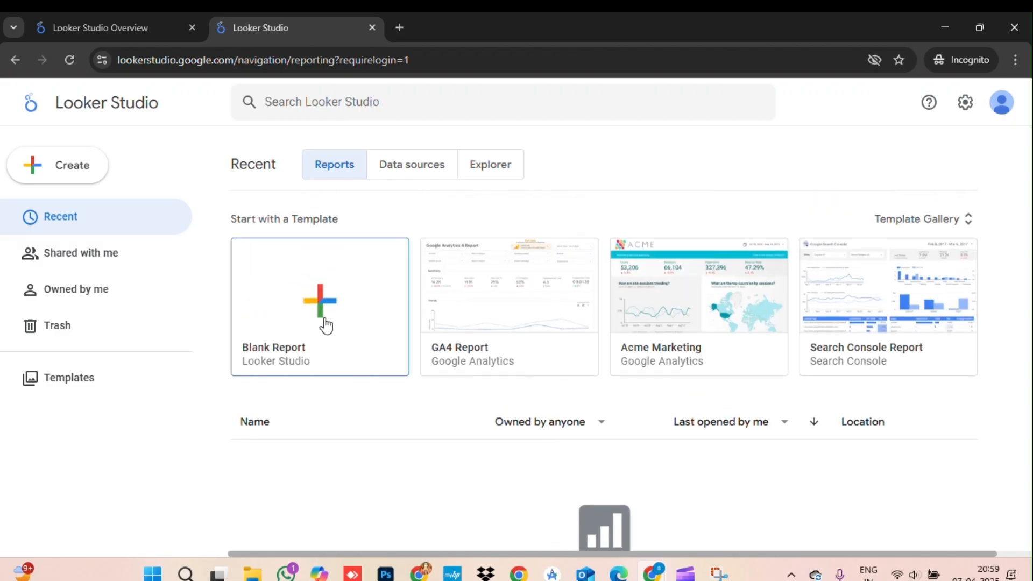
{"action": "left_click", "coordinate": [326, 326]}
Step: Complete the basic account info with country Argentina and company "recreating arts", agree to the terms of service and continue
{"action": "left_click", "coordinate": [346, 284]}
{"action": "scroll", "coordinate": [328, 392], "scroll_direction": "down", "scroll_amount": 3}
{"action": "scroll", "coordinate": [328, 395], "scroll_direction": "down", "scroll_amount": 3}
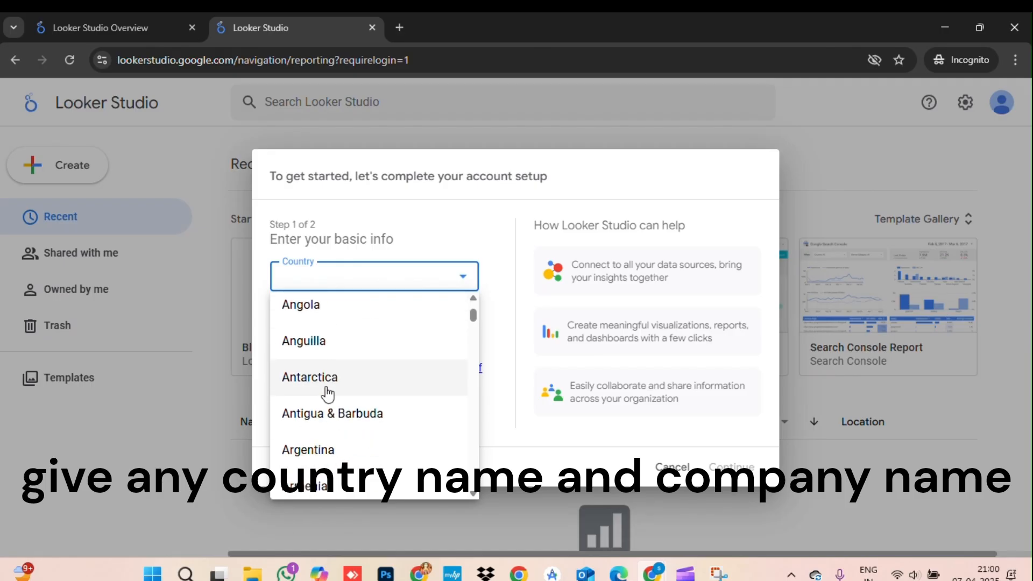
{"action": "left_click", "coordinate": [317, 420]}
{"action": "left_click", "coordinate": [331, 322]}
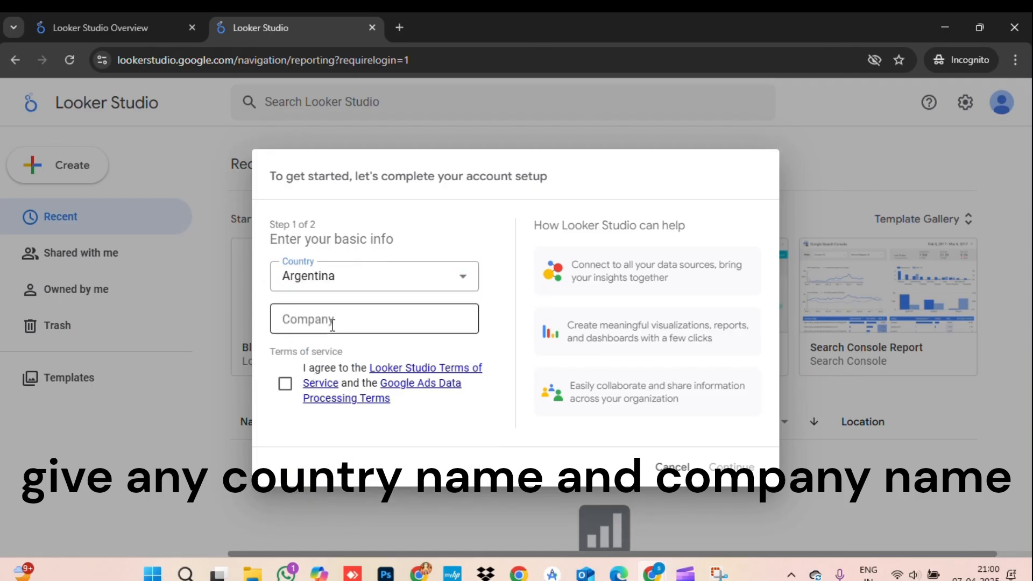
{"action": "type", "text": "recreating arts"}
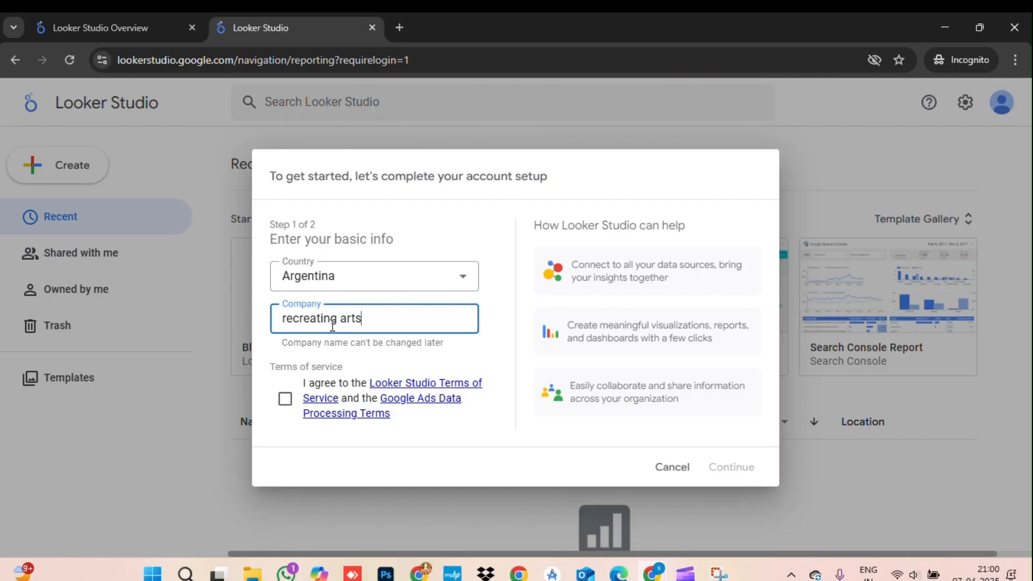
{"action": "left_click", "coordinate": [283, 410]}
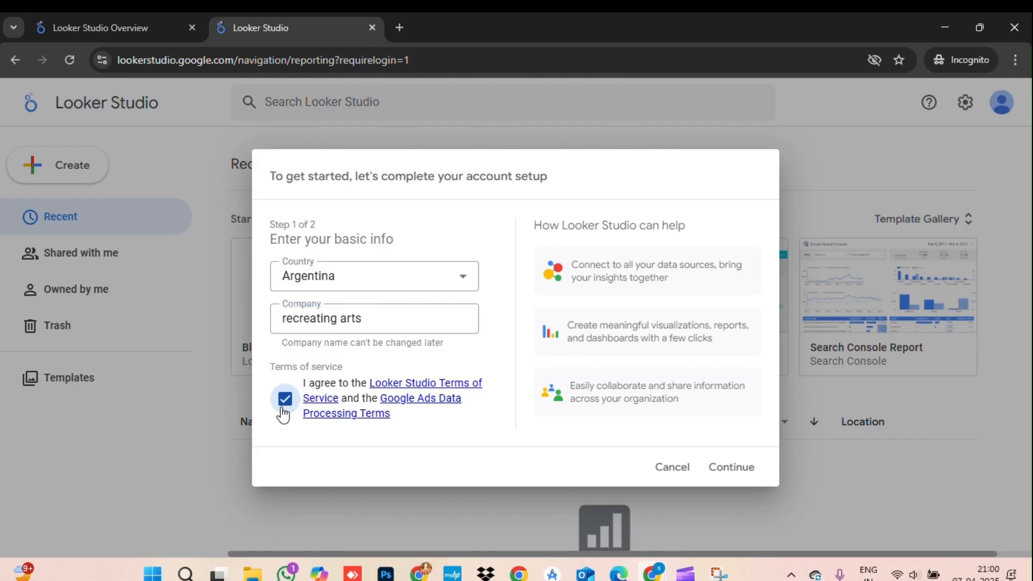
{"action": "left_click", "coordinate": [733, 466]}
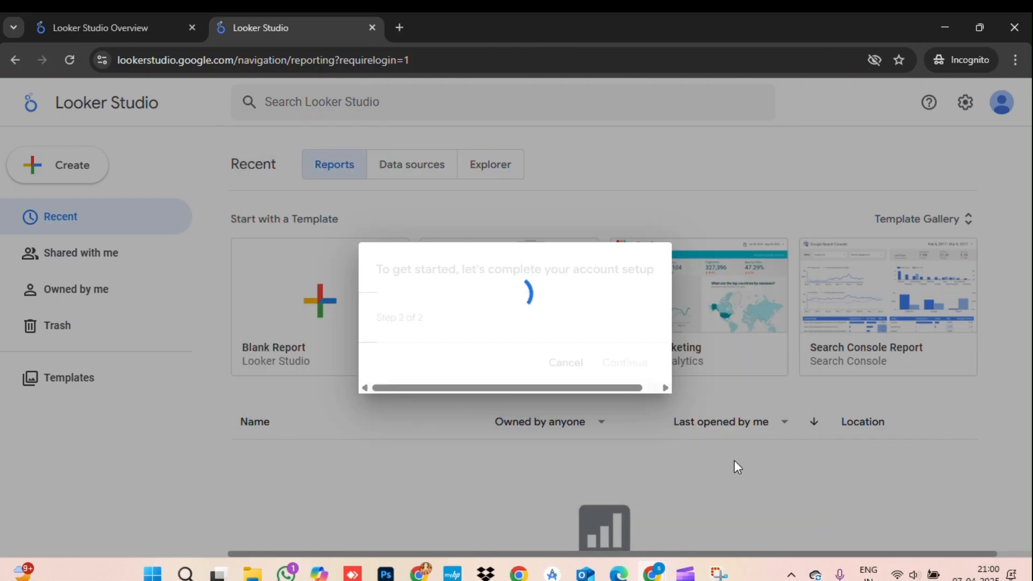
Step: Try to answer No to all update and market research questions in the account setup, and reload the page
{"action": "left_click", "coordinate": [186, 347]}
{"action": "left_click", "coordinate": [186, 425]}
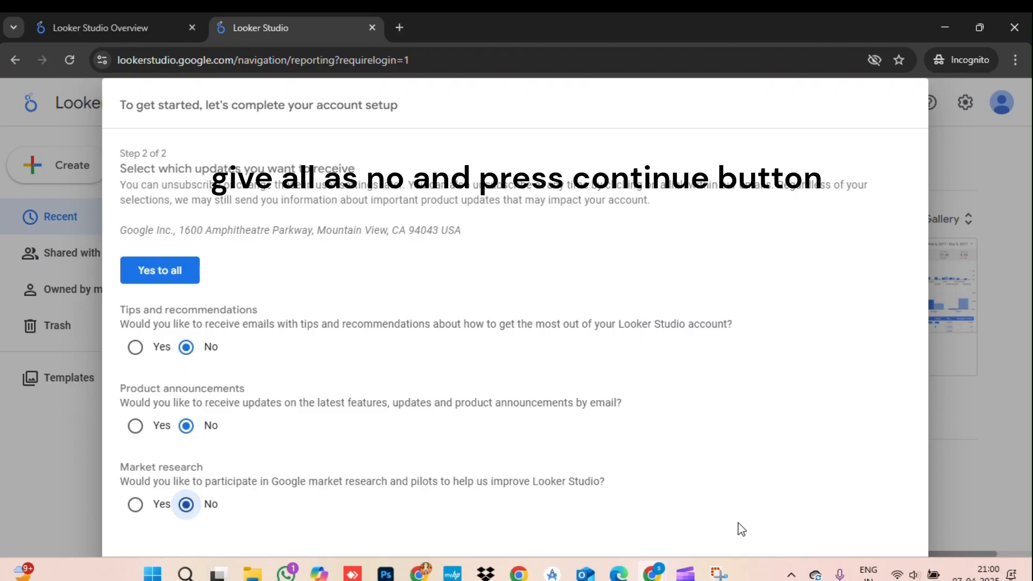
{"action": "left_click", "coordinate": [66, 62]}
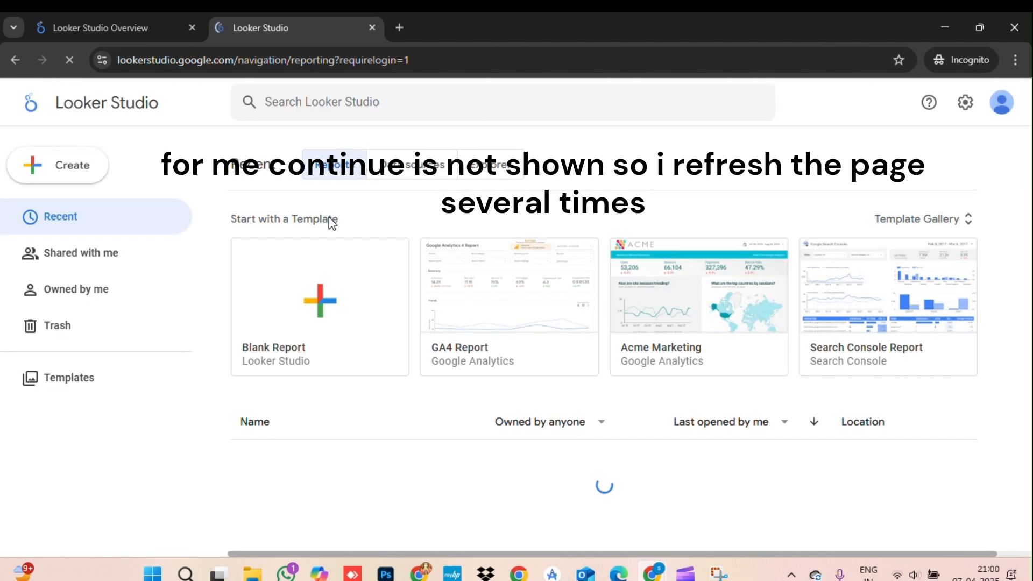
Step: Start a blank report and set tips and recommendations, product announcements and market research to No in the marketing preferences, closing the dialog
{"action": "left_click", "coordinate": [320, 323]}
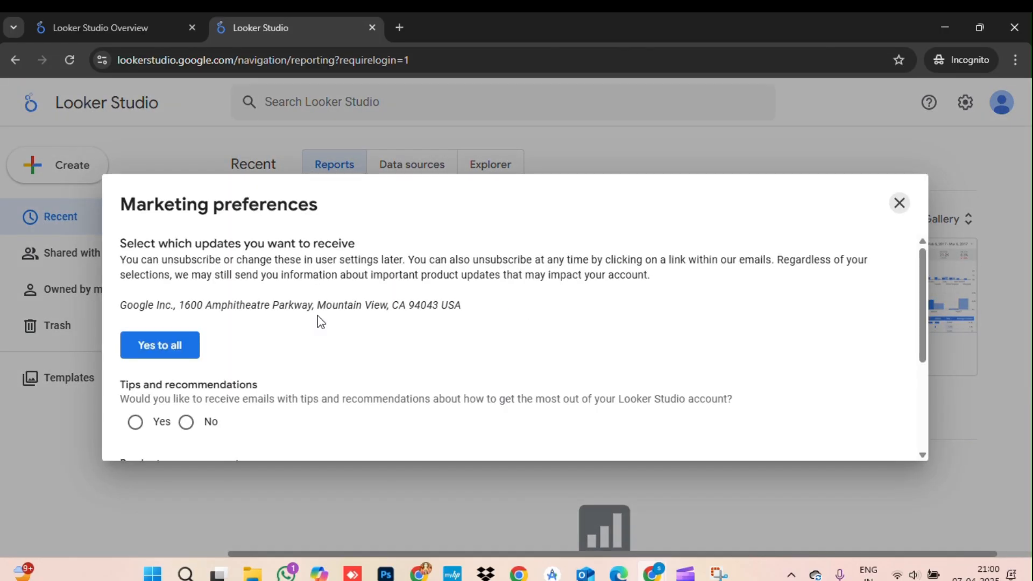
{"action": "left_click", "coordinate": [185, 422]}
{"action": "scroll", "coordinate": [264, 401], "scroll_direction": "down", "scroll_amount": 3}
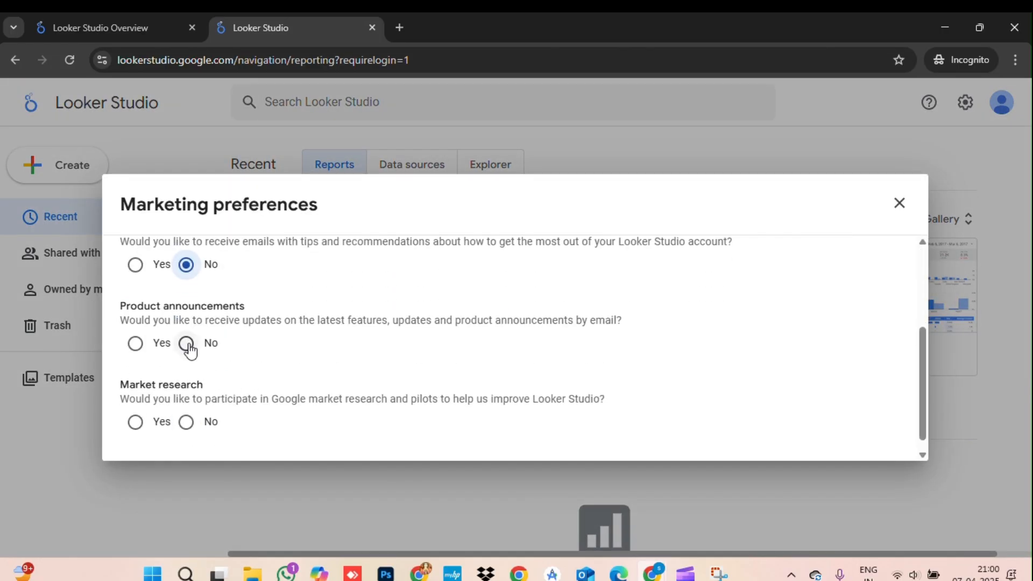
{"action": "left_click", "coordinate": [187, 344]}
{"action": "left_click", "coordinate": [187, 422]}
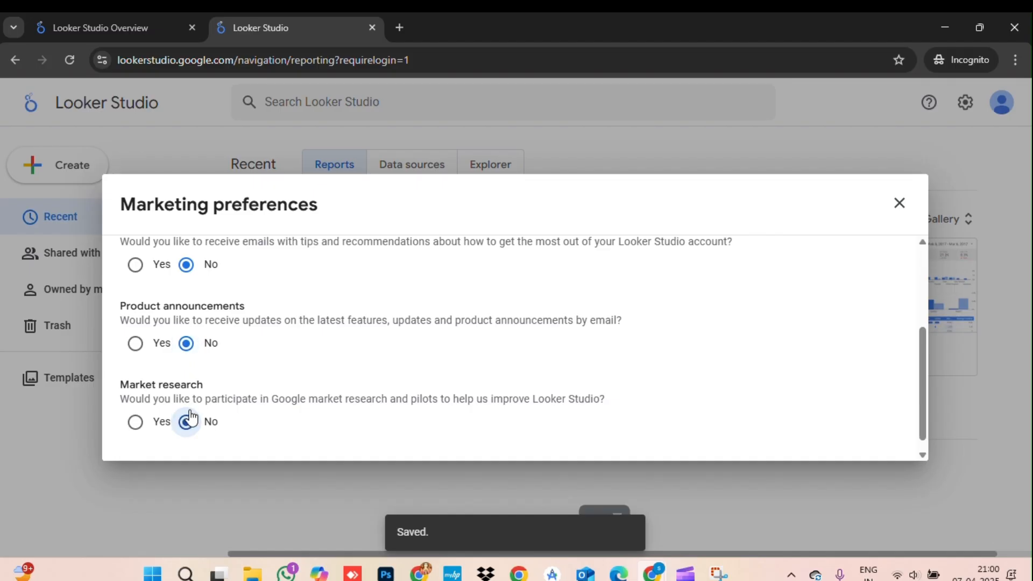
{"action": "scroll", "coordinate": [592, 414], "scroll_direction": "down", "scroll_amount": 1}
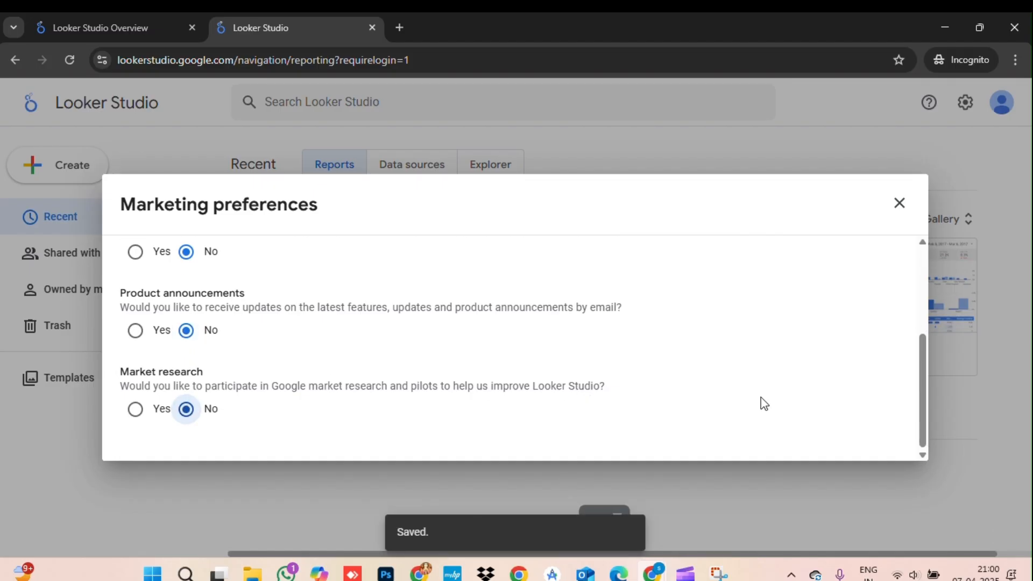
{"action": "left_click", "coordinate": [900, 204]}
Step: Try again to start a blank report, dismiss the marketing preferences dialog each time, and reload the page
{"action": "left_click", "coordinate": [338, 327]}
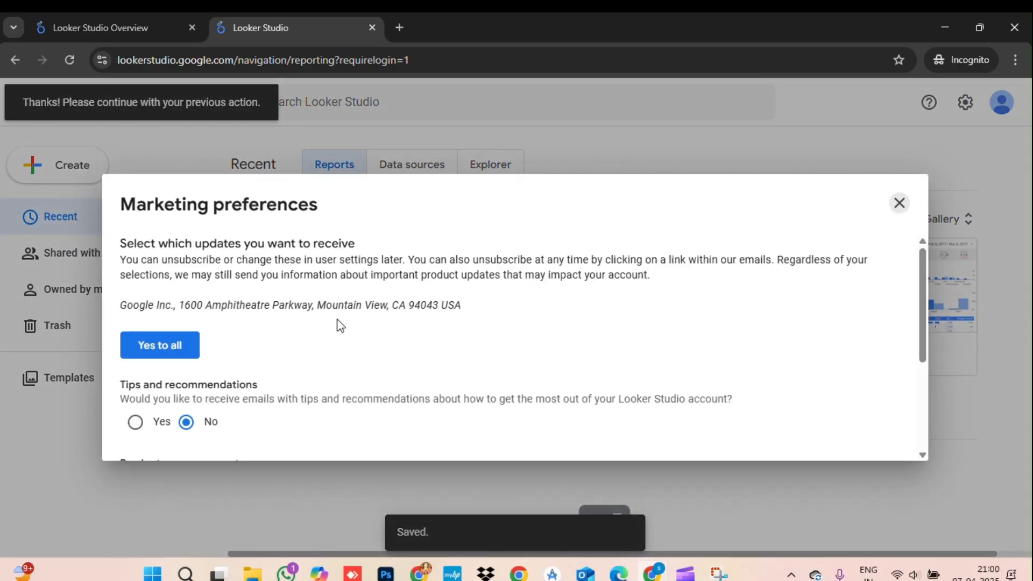
{"action": "scroll", "coordinate": [260, 365], "scroll_direction": "down", "scroll_amount": 3}
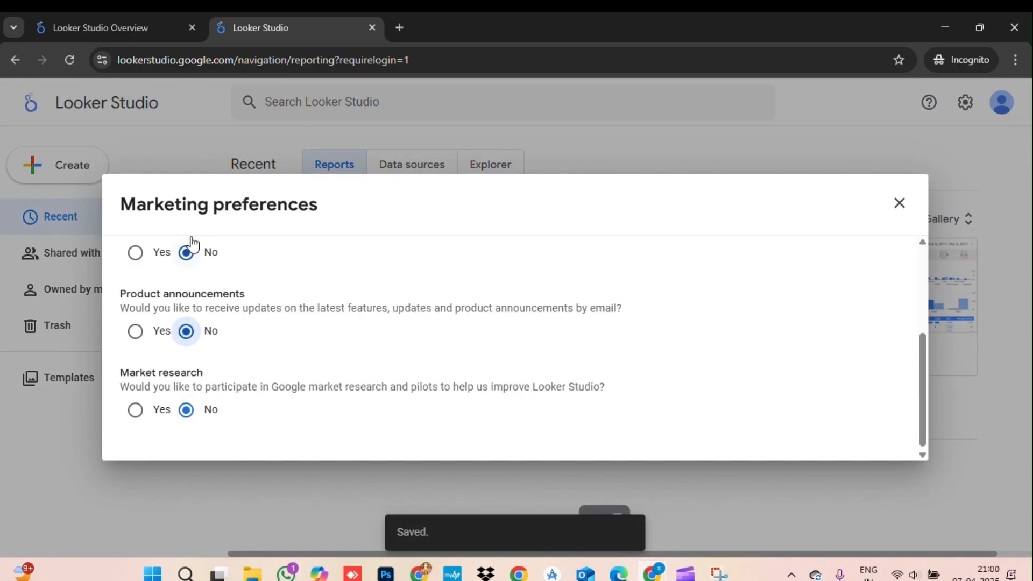
{"action": "left_click", "coordinate": [348, 155]}
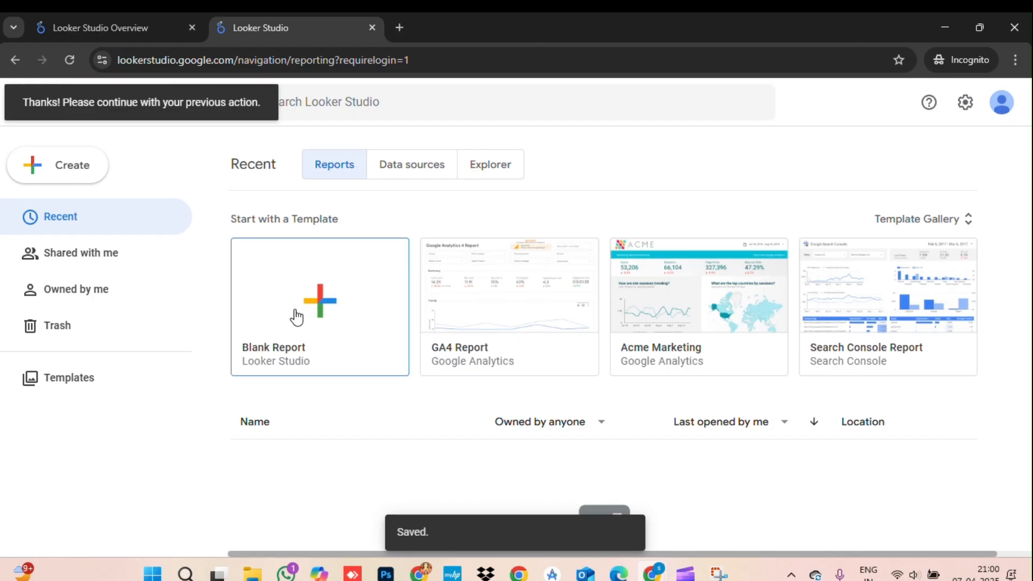
{"action": "left_click", "coordinate": [297, 318]}
{"action": "left_click", "coordinate": [900, 206]}
{"action": "left_click", "coordinate": [69, 60]}
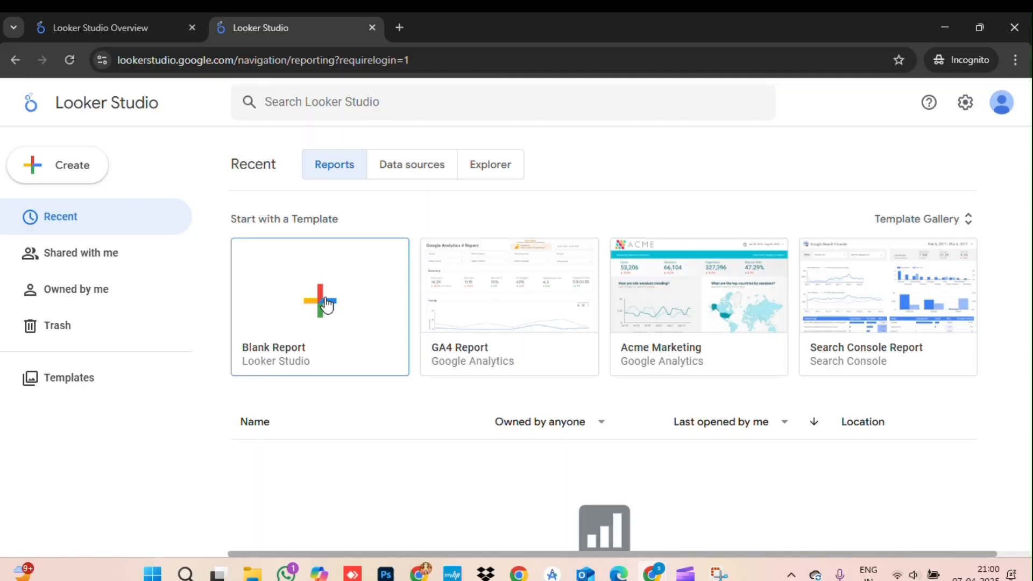
Step: Create a blank report and close the data connector selection without adding a data source
{"action": "left_click", "coordinate": [327, 305]}
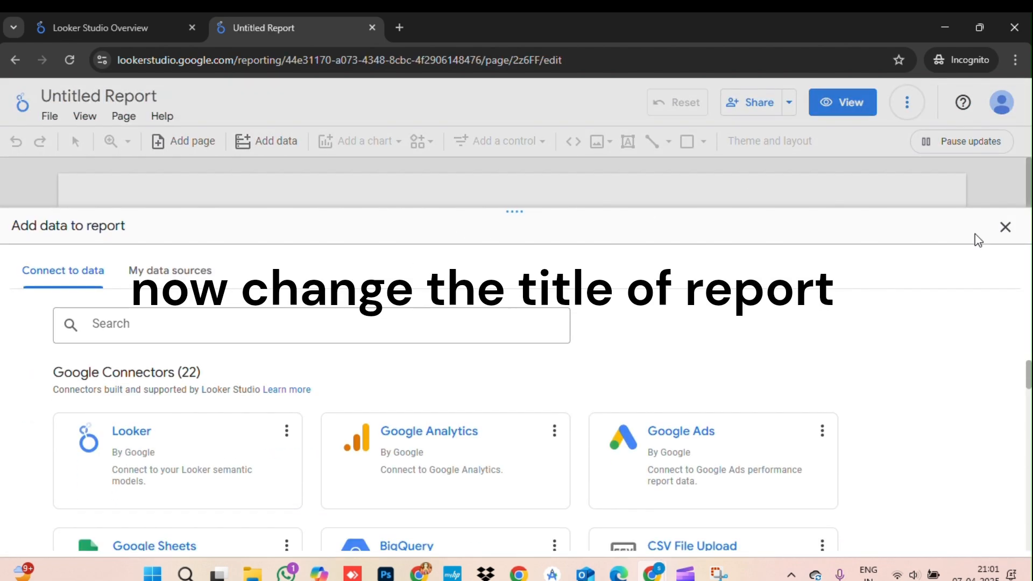
{"action": "left_click", "coordinate": [1005, 227]}
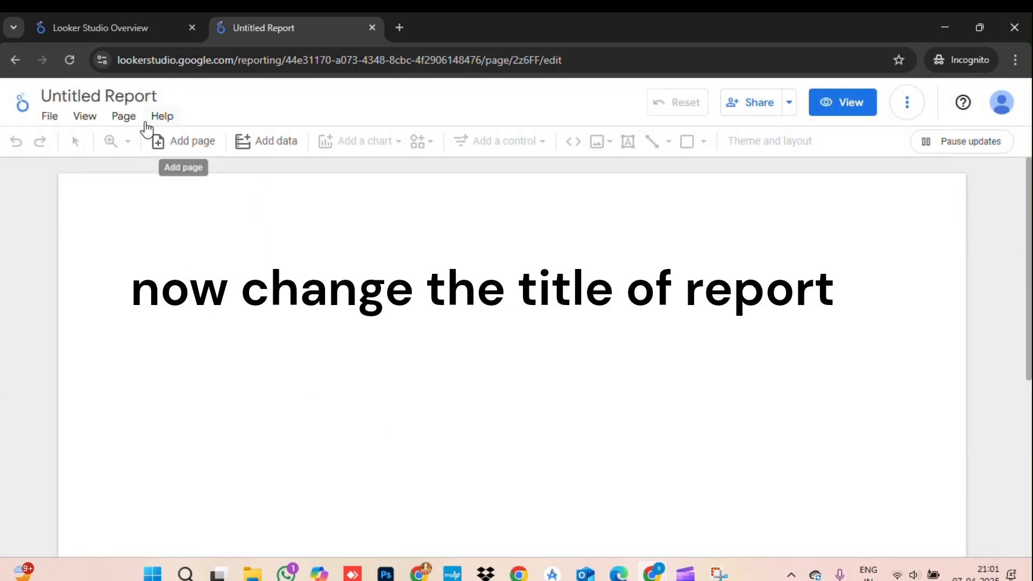
{"action": "left_click", "coordinate": [123, 110]}
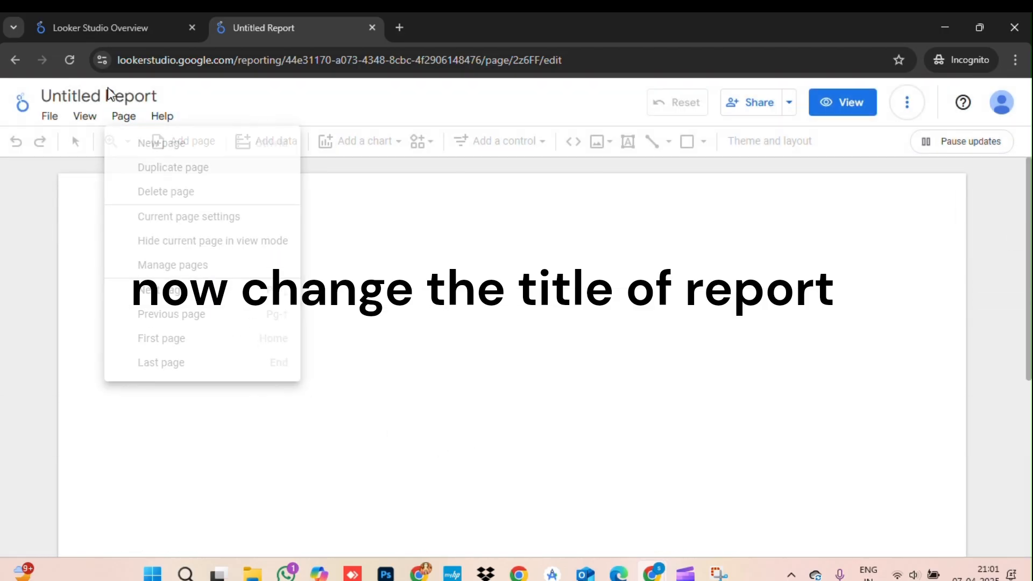
Step: Look up the report name in the lab instructions and rename the untitled report to "Analytics Test"
{"action": "left_click", "coordinate": [110, 91]}
{"action": "mouse_move", "coordinate": [658, 578]}
{"action": "left_click", "coordinate": [571, 500]}
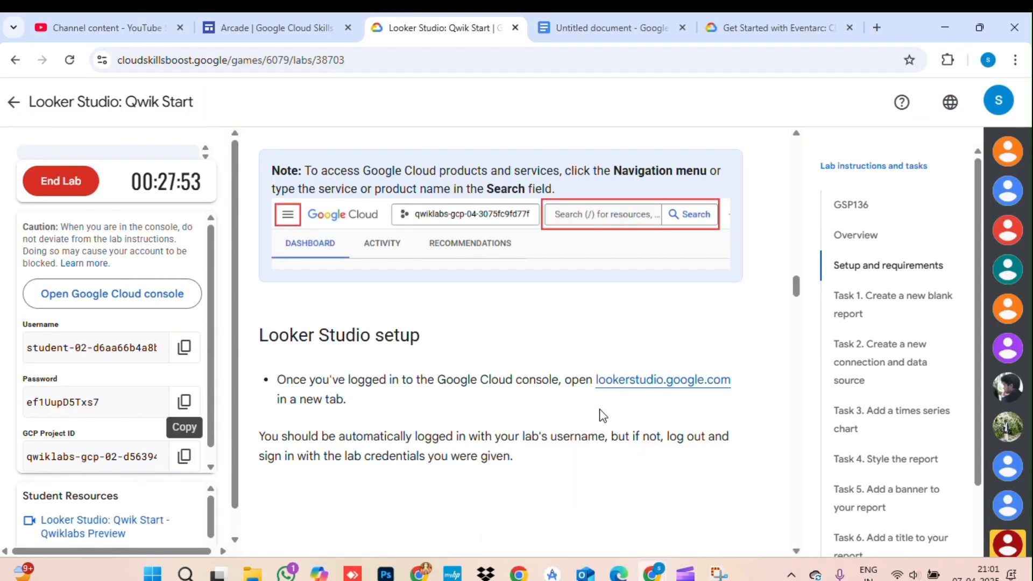
{"action": "scroll", "coordinate": [521, 428], "scroll_direction": "down", "scroll_amount": 9}
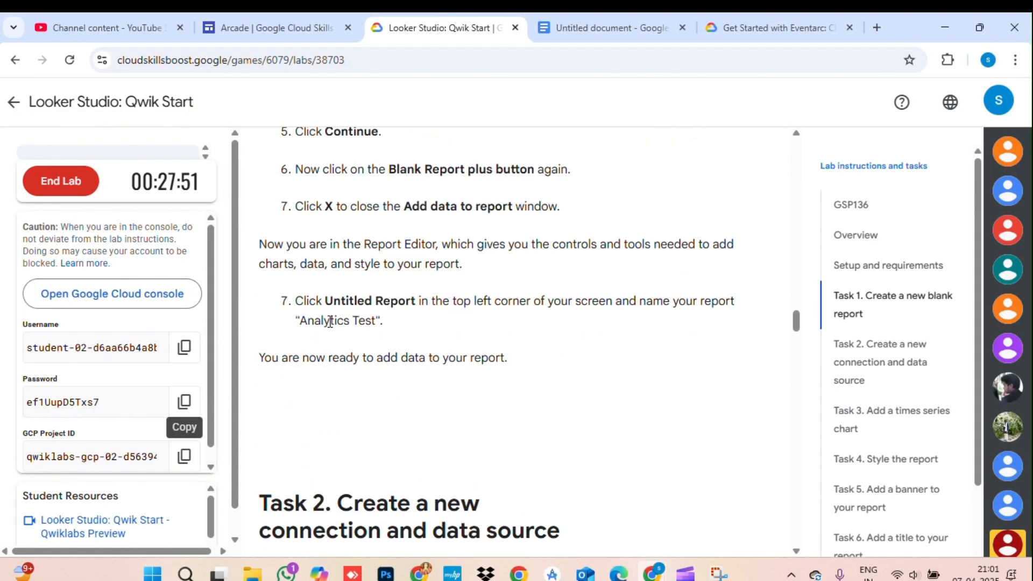
{"action": "left_click_drag", "start_coordinate": [303, 318], "coordinate": [373, 326]}
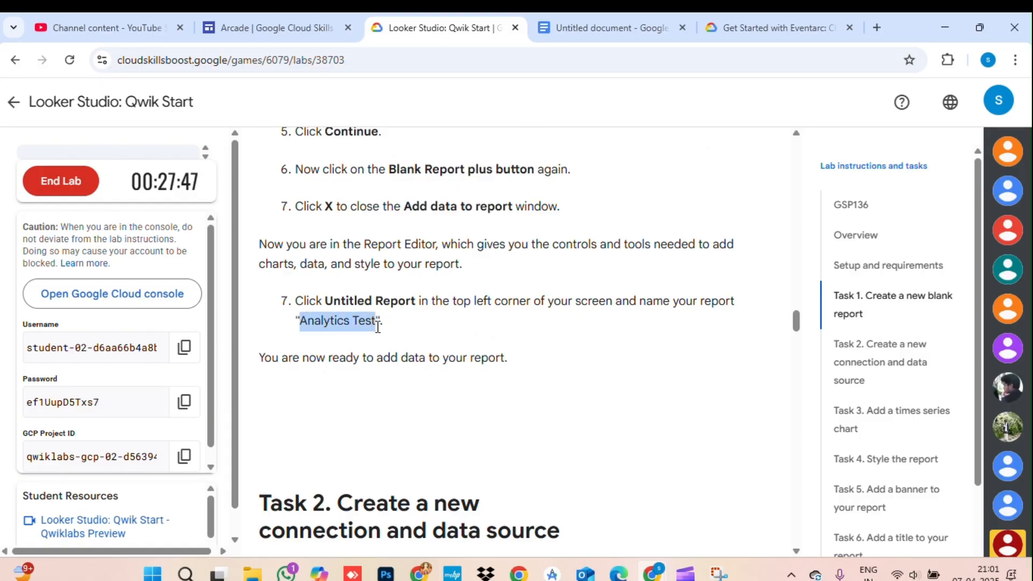
{"action": "mouse_move", "coordinate": [660, 574]}
{"action": "left_click", "coordinate": [709, 512]}
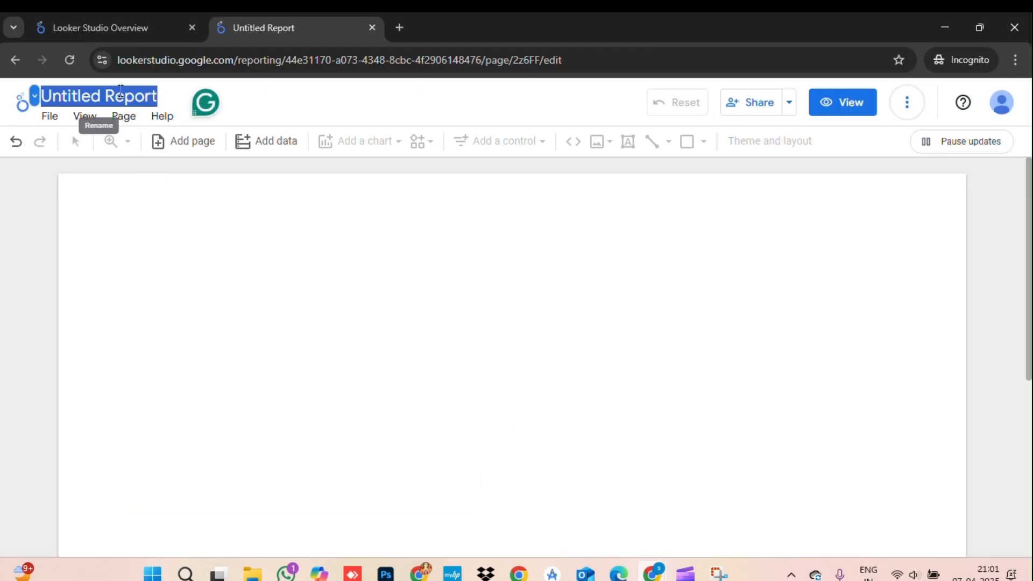
{"action": "type", "text": "Analytics Test"}
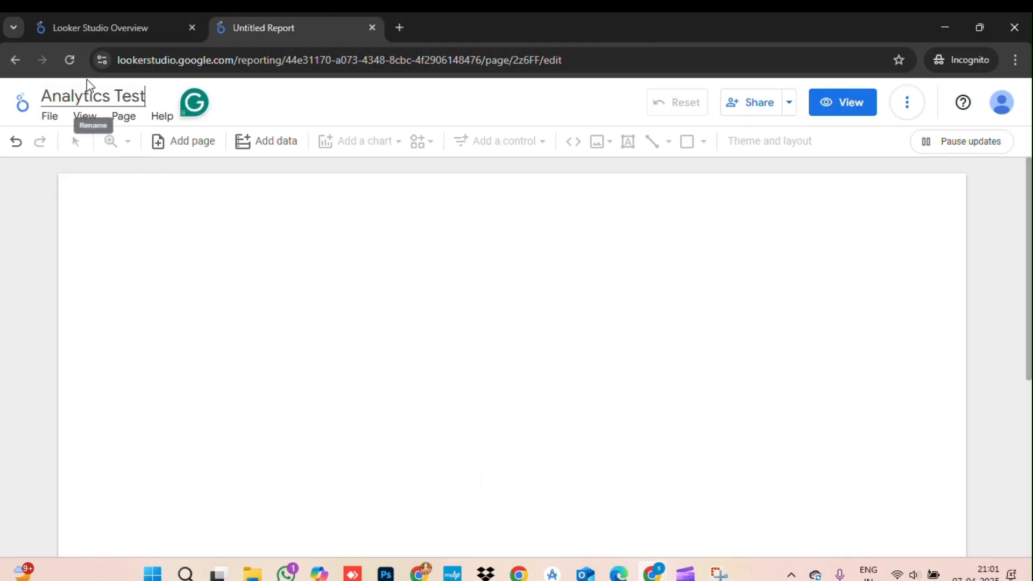
Step: Start adding data to the report with the BigQuery connector and authorize it with the lab student account
{"action": "left_click", "coordinate": [255, 142]}
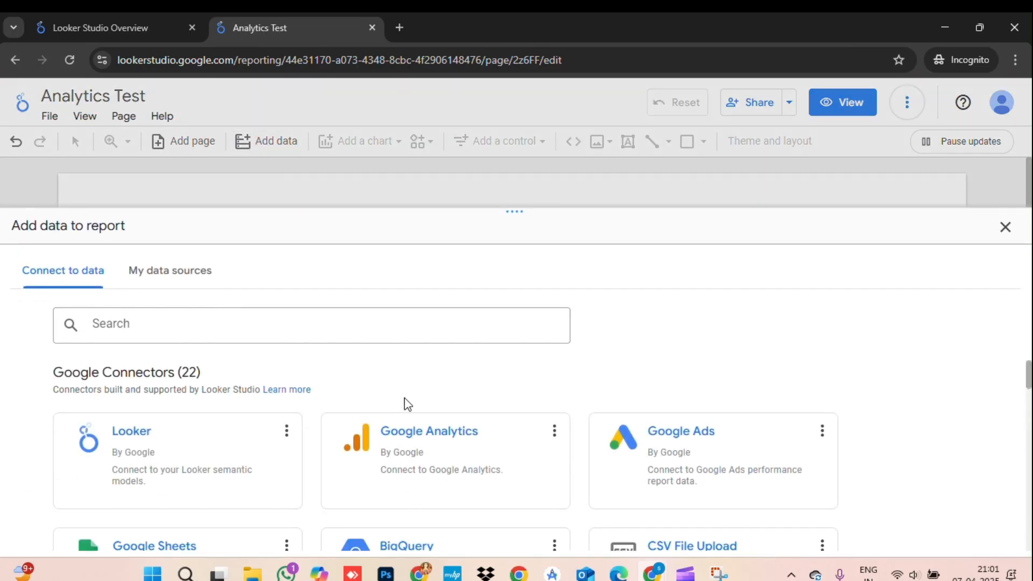
{"action": "scroll", "coordinate": [408, 404], "scroll_direction": "down", "scroll_amount": 2}
{"action": "scroll", "coordinate": [408, 403], "scroll_direction": "down", "scroll_amount": 1}
{"action": "left_click", "coordinate": [426, 453]}
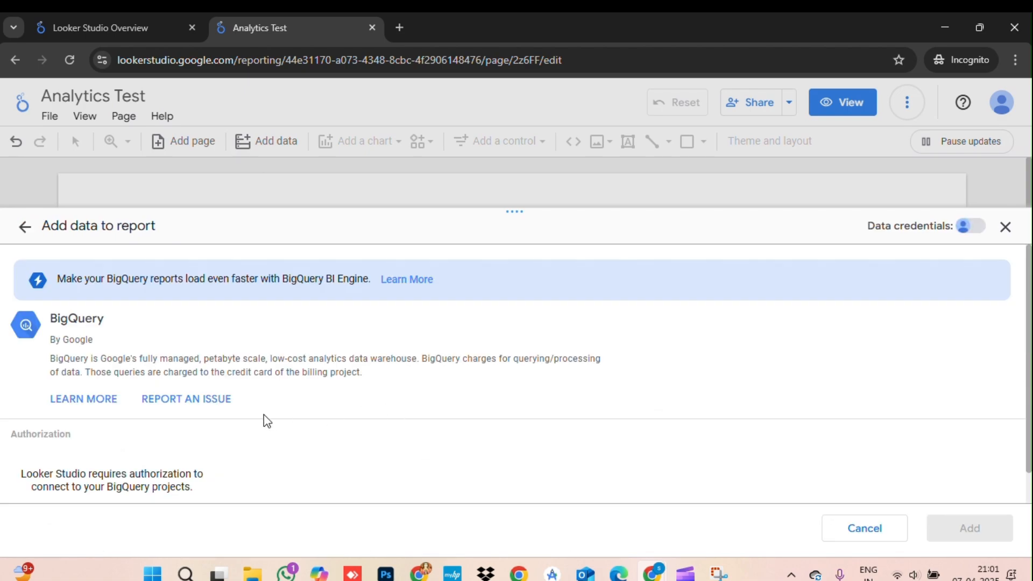
{"action": "scroll", "coordinate": [264, 414], "scroll_direction": "down", "scroll_amount": 1}
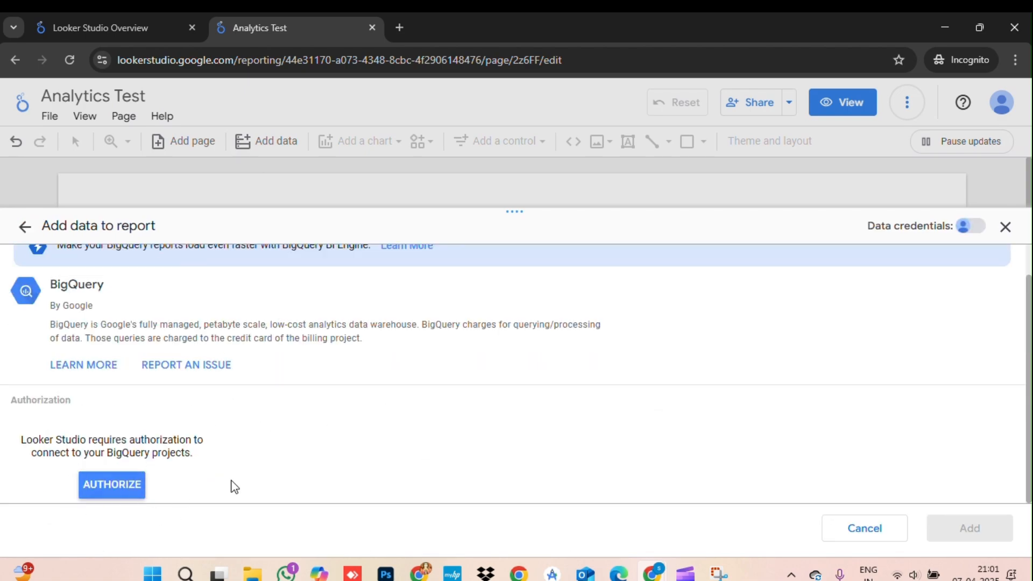
{"action": "scroll", "coordinate": [288, 474], "scroll_direction": "up", "scroll_amount": 1}
{"action": "scroll", "coordinate": [288, 475], "scroll_direction": "down", "scroll_amount": 1}
{"action": "left_click", "coordinate": [139, 486]}
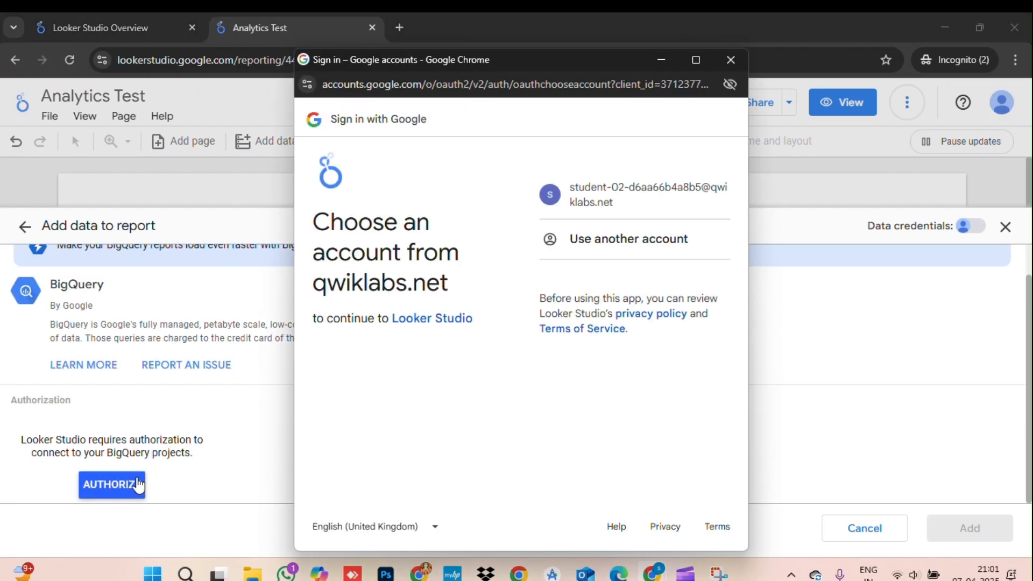
{"action": "left_click", "coordinate": [619, 196]}
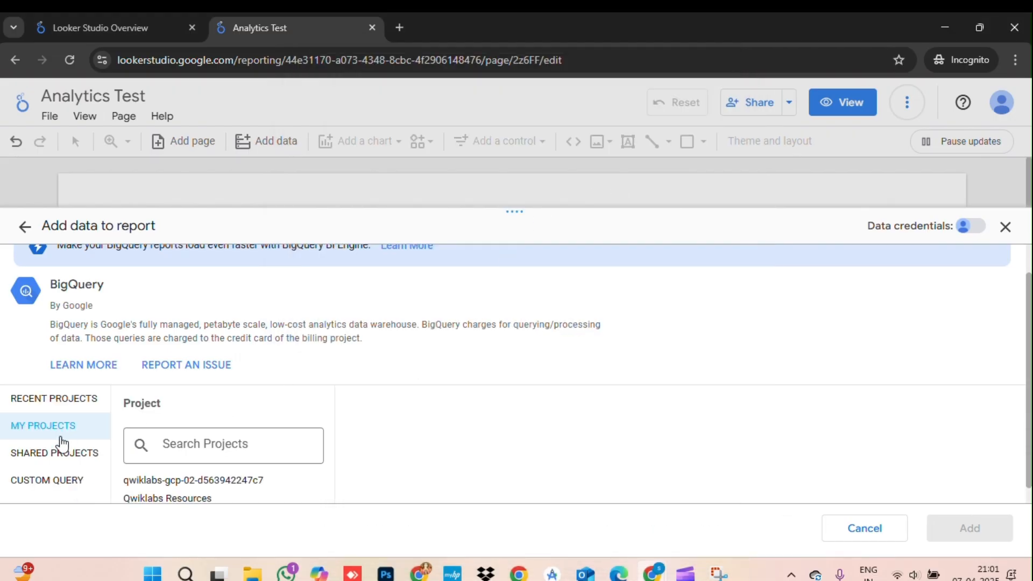
Step: Choose public datasets as the BigQuery source and the lab's own GCP project as the billing project
{"action": "scroll", "coordinate": [65, 447], "scroll_direction": "down", "scroll_amount": 1}
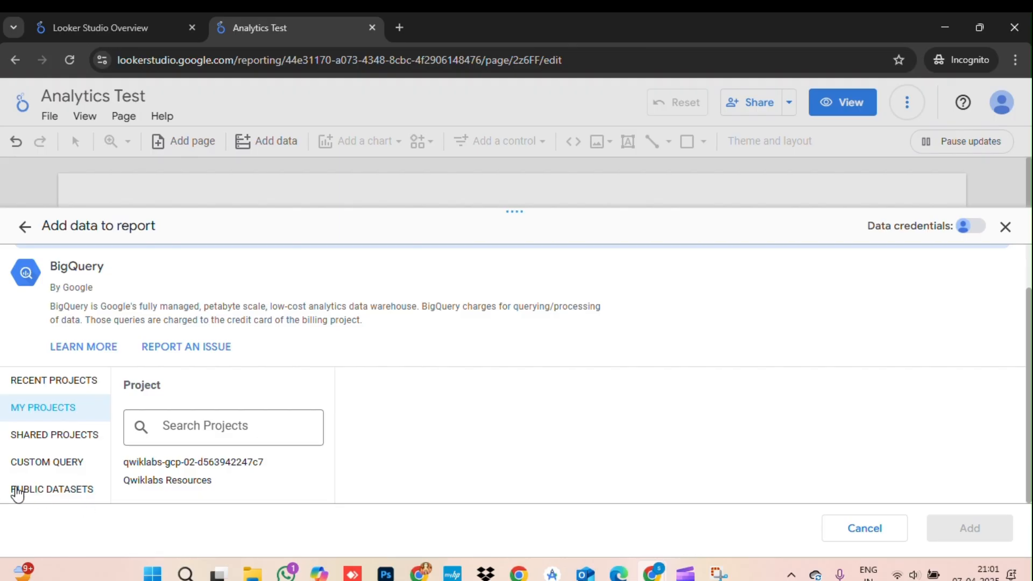
{"action": "left_click", "coordinate": [57, 493]}
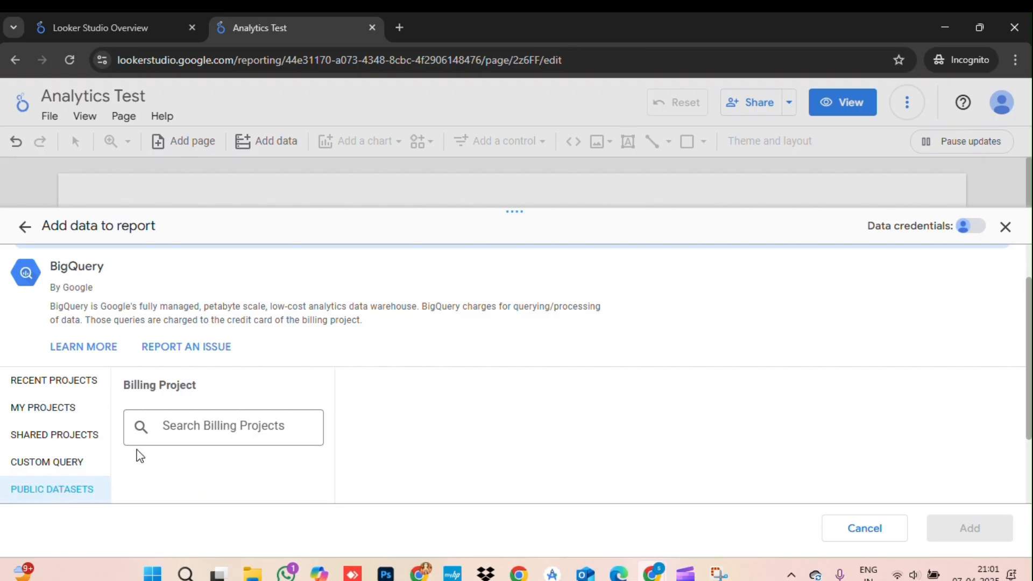
{"action": "left_click", "coordinate": [192, 428]}
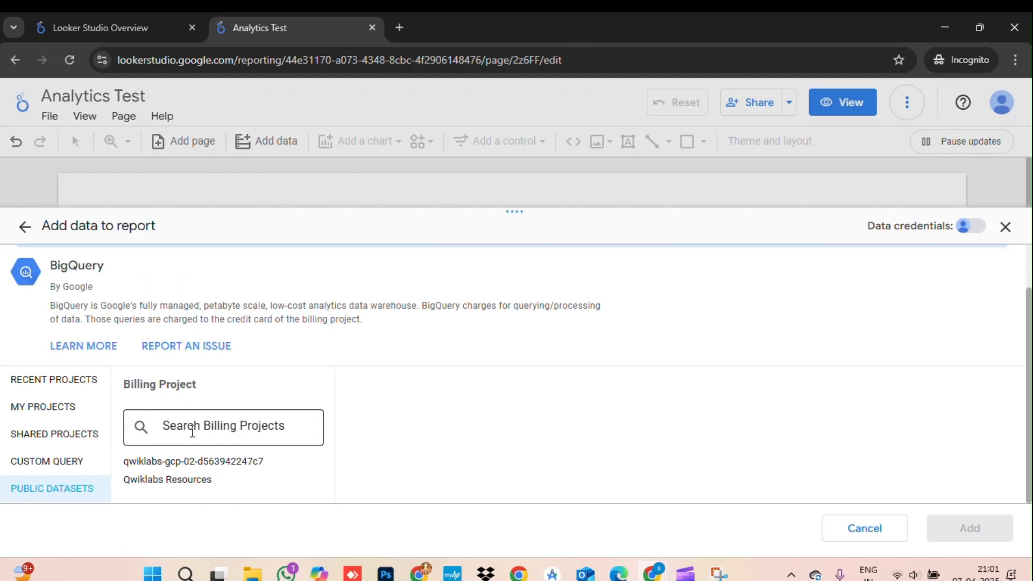
{"action": "left_click", "coordinate": [215, 463]}
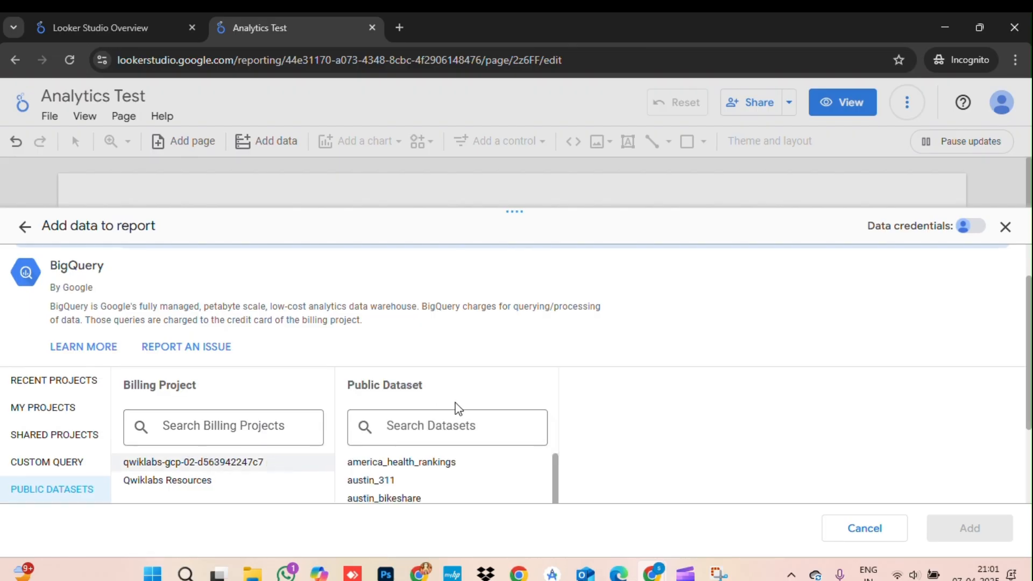
Step: Copy the dataset name from the lab's Task 2 instructions, search the public datasets for it and select san_francisco
{"action": "mouse_move", "coordinate": [653, 576]}
{"action": "left_click", "coordinate": [568, 512]}
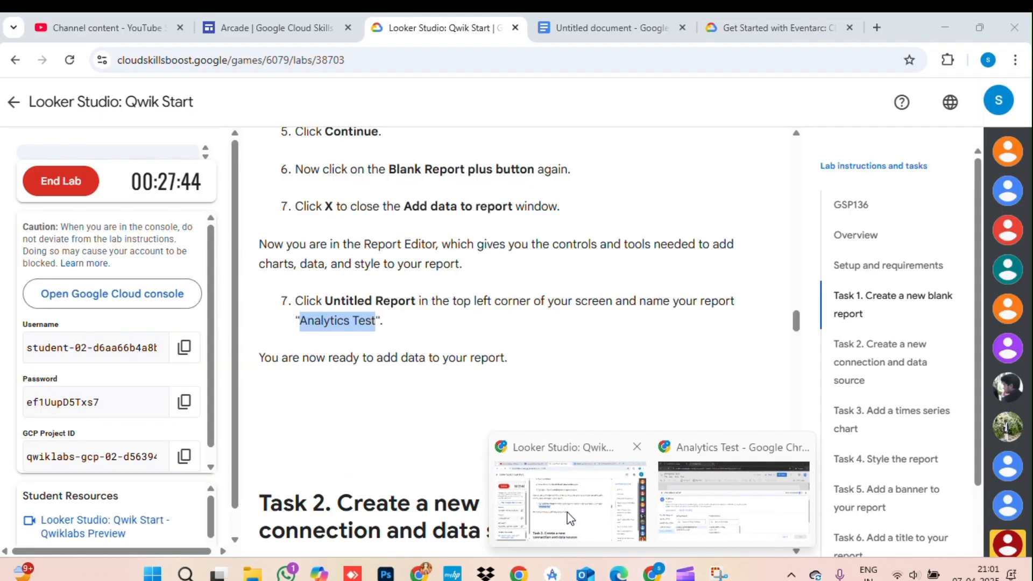
{"action": "scroll", "coordinate": [555, 381], "scroll_direction": "down", "scroll_amount": 8}
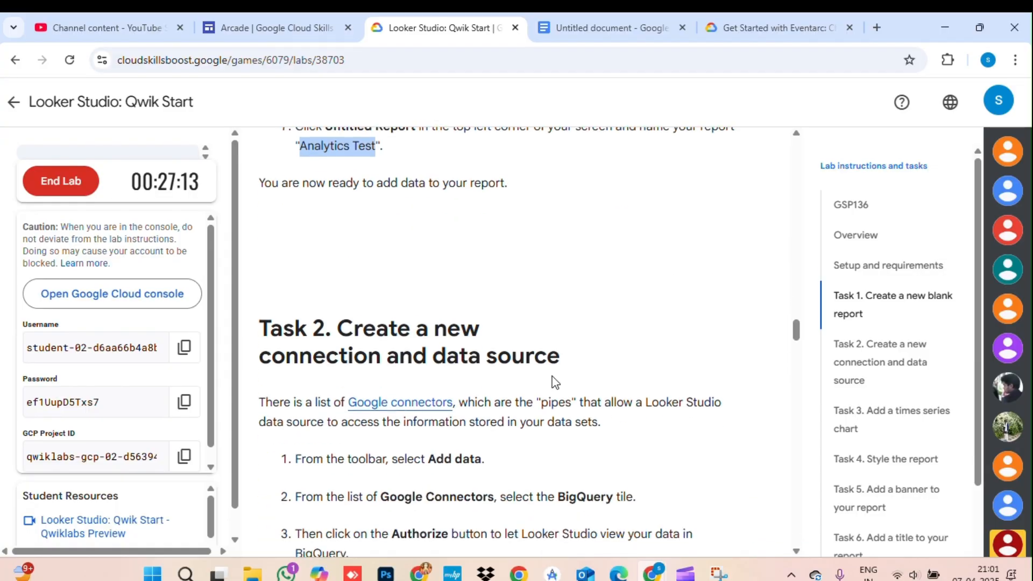
{"action": "scroll", "coordinate": [555, 382], "scroll_direction": "down", "scroll_amount": 1}
{"action": "left_click_drag", "start_coordinate": [641, 304], "coordinate": [722, 305]}
{"action": "key", "text": "ctrl+c"}
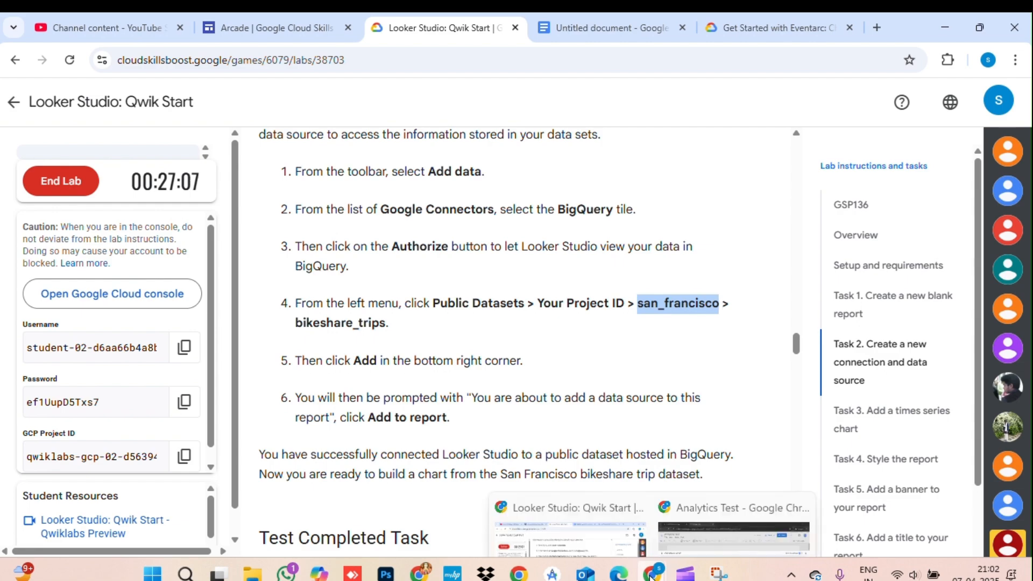
{"action": "mouse_move", "coordinate": [651, 576]}
{"action": "left_click", "coordinate": [707, 498]}
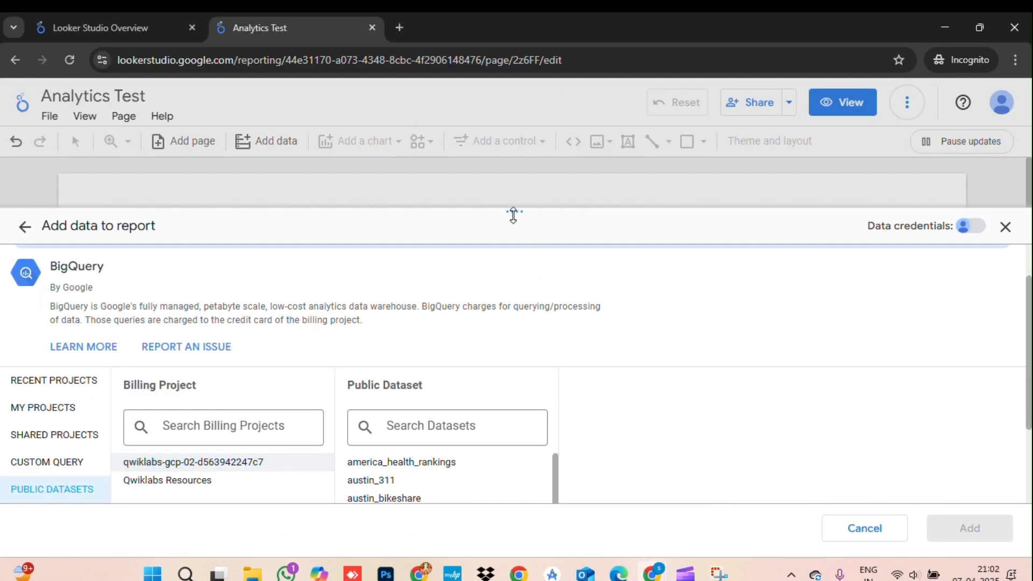
{"action": "left_click_drag", "start_coordinate": [511, 211], "coordinate": [514, 131]}
{"action": "left_click", "coordinate": [414, 353]}
{"action": "key", "text": "ctrl+v"}
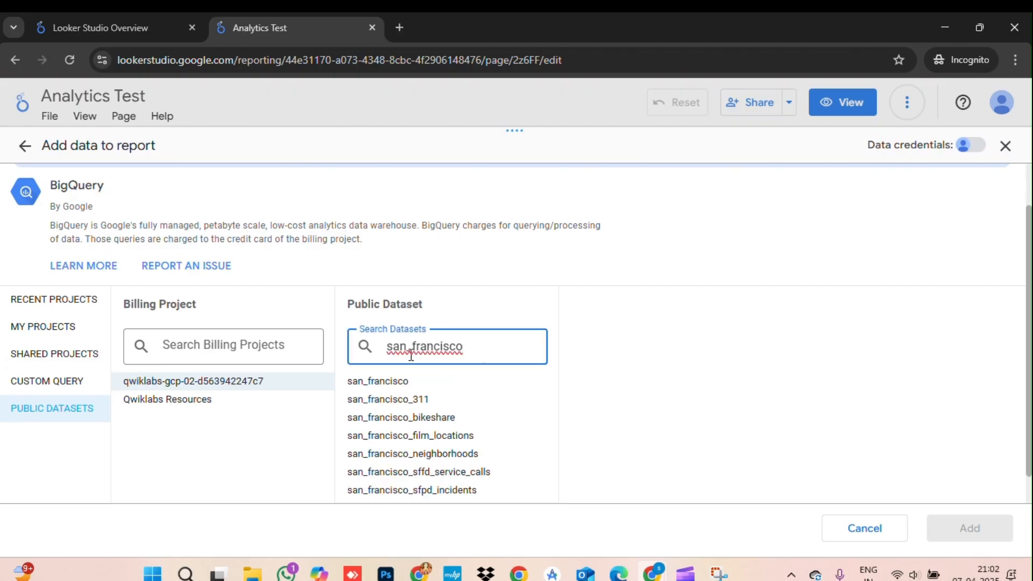
{"action": "left_click", "coordinate": [381, 383]}
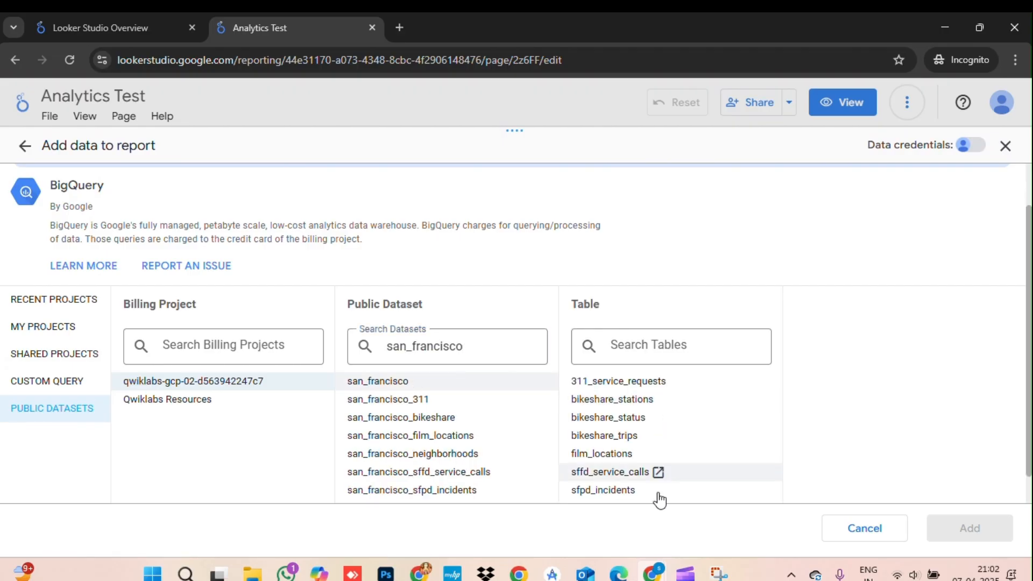
Step: Find the bikeshare_trips table named in the lab instructions, select it and add it to the report as a data source
{"action": "mouse_move", "coordinate": [653, 574]}
{"action": "left_click", "coordinate": [612, 522]}
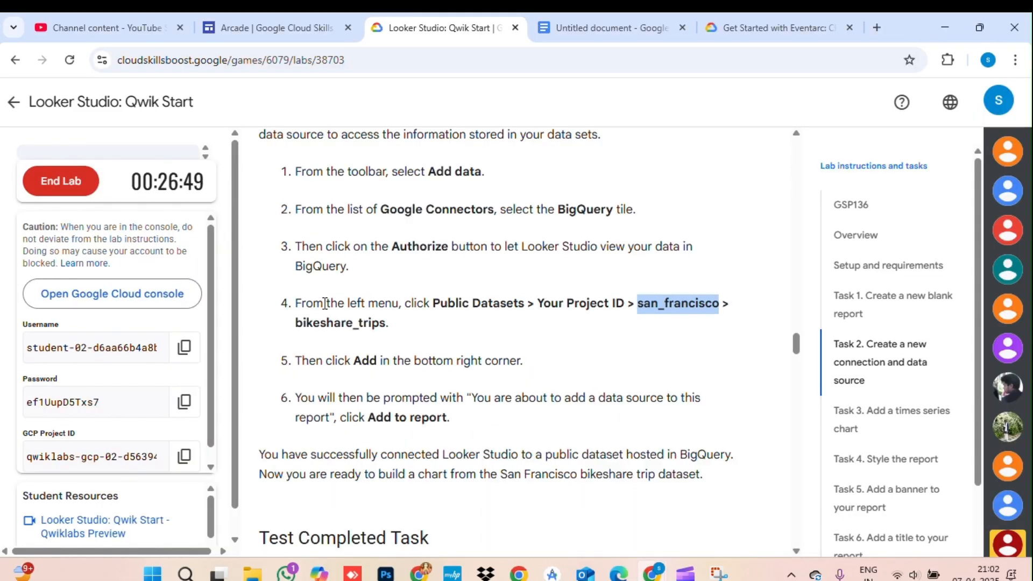
{"action": "left_click_drag", "start_coordinate": [296, 327], "coordinate": [384, 328]}
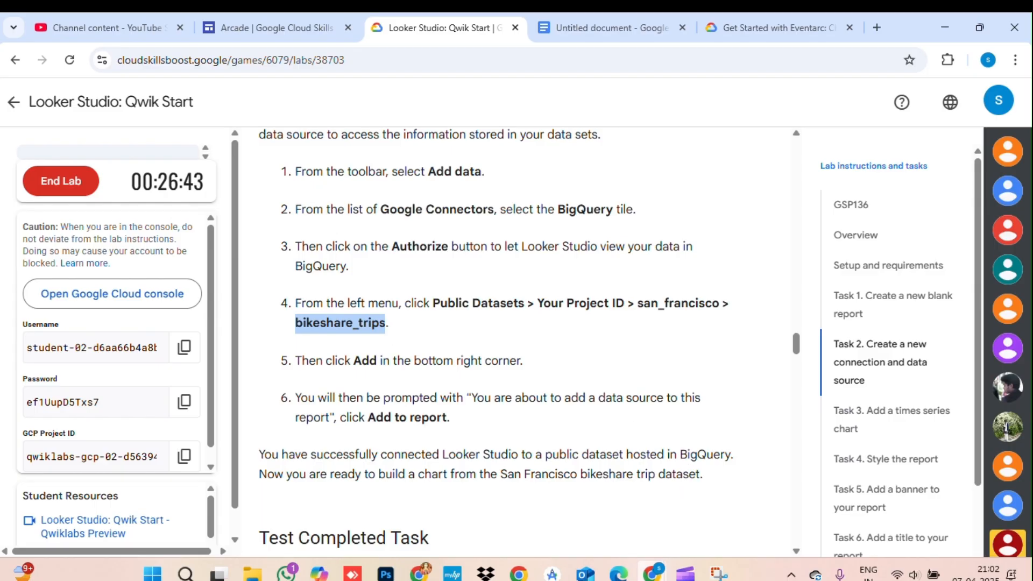
{"action": "mouse_move", "coordinate": [652, 573]}
{"action": "left_click", "coordinate": [709, 525]}
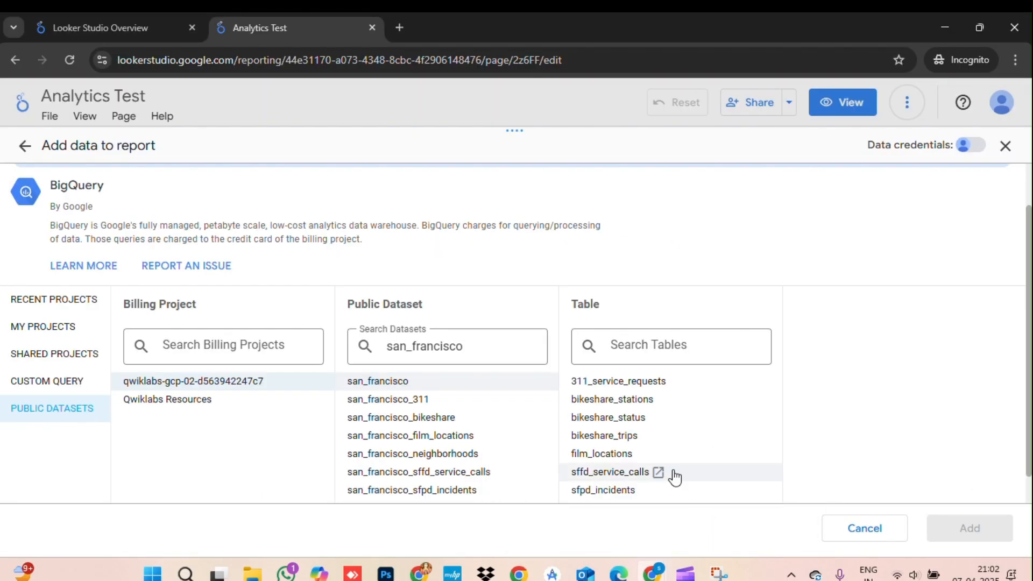
{"action": "left_click", "coordinate": [646, 349]}
{"action": "type", "text": "bikeshare_trips"}
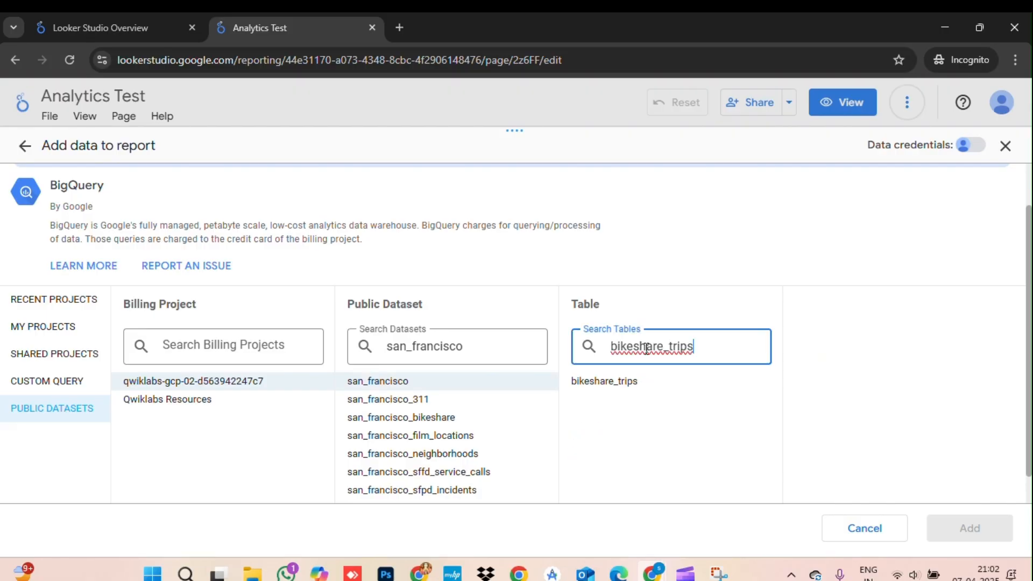
{"action": "left_click", "coordinate": [616, 386]}
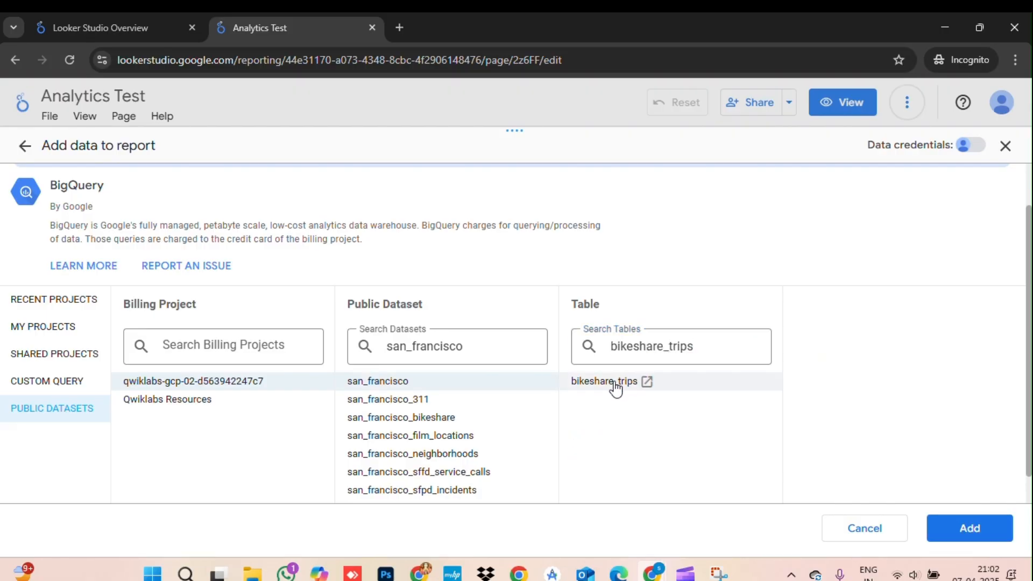
{"action": "left_click", "coordinate": [960, 533]}
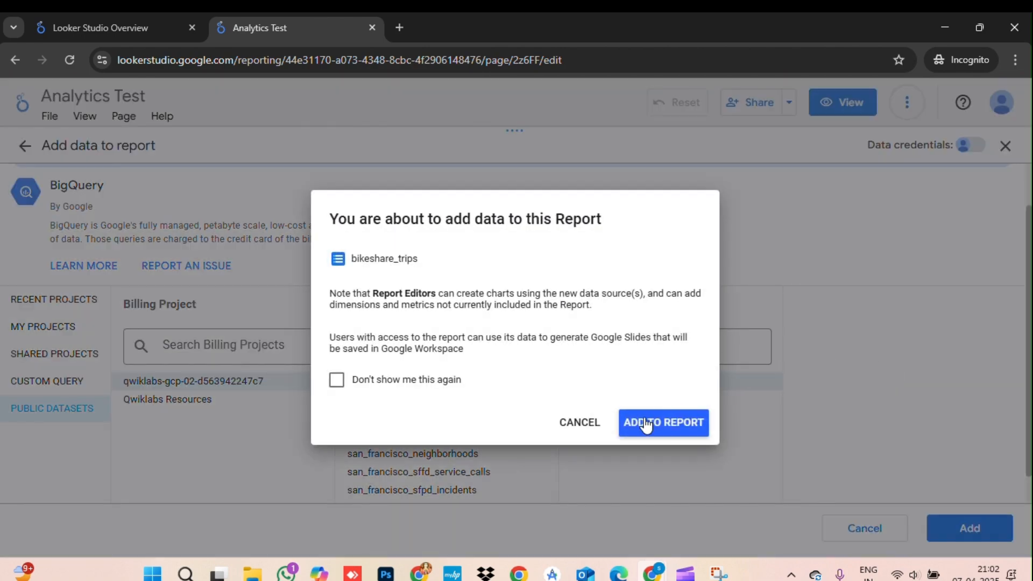
{"action": "left_click", "coordinate": [662, 424]}
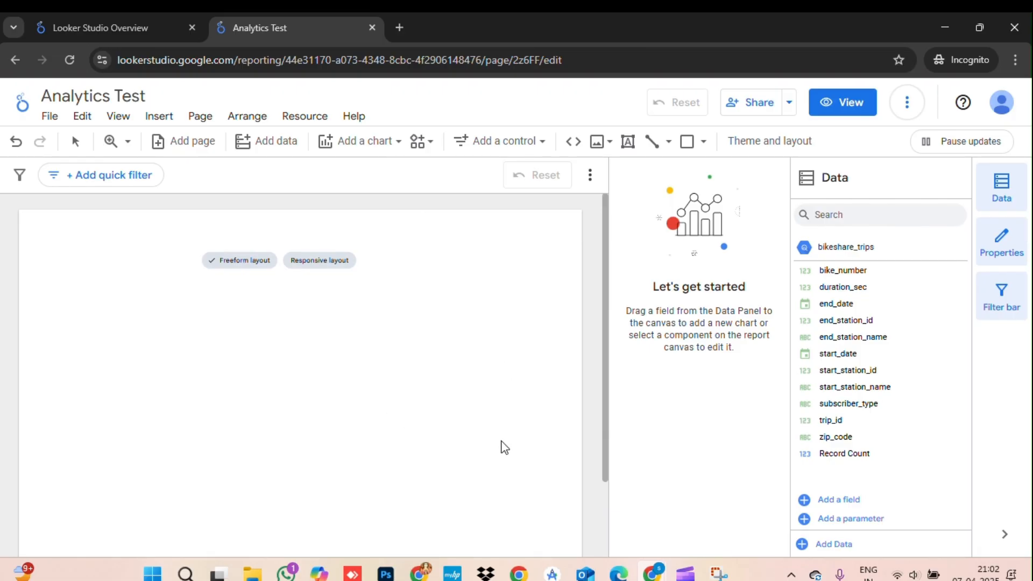
Step: Switch to the lab page and check the progress of "Create a new connection and data source"
{"action": "mouse_move", "coordinate": [649, 575]}
{"action": "left_click", "coordinate": [573, 508]}
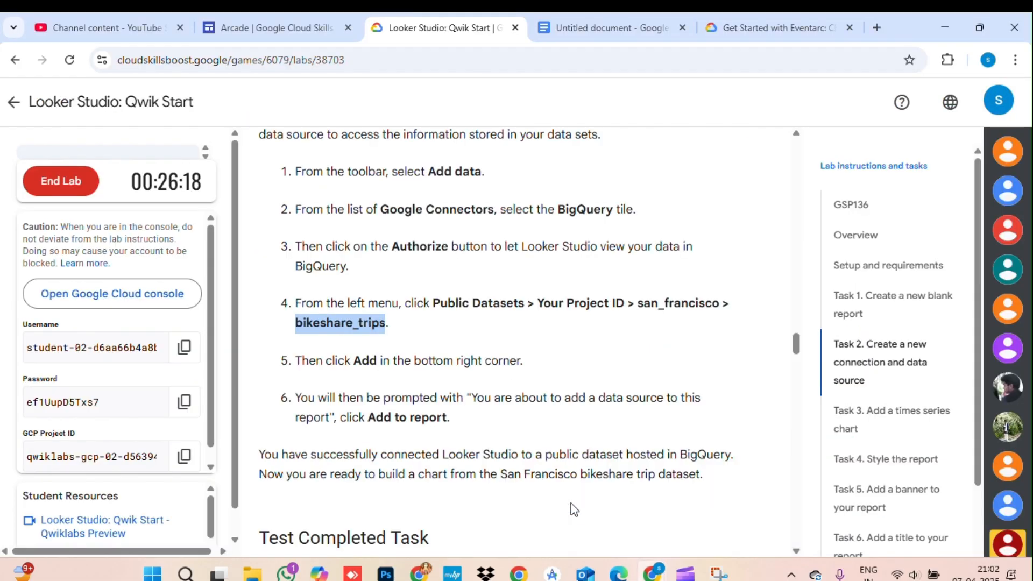
{"action": "scroll", "coordinate": [474, 368], "scroll_direction": "down", "scroll_amount": 5}
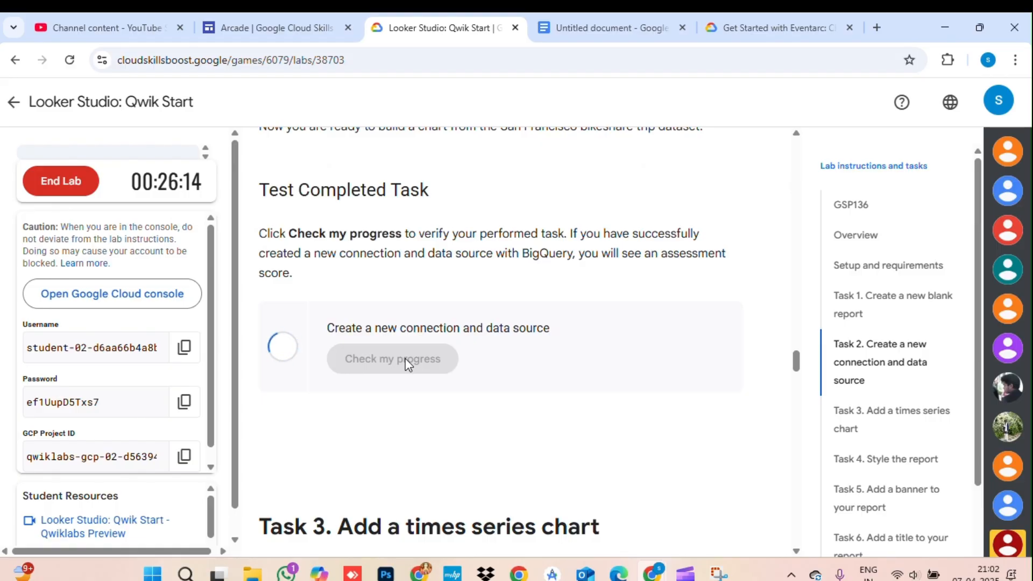
Step: Look through the whole lab page, including the remaining tasks, for any further progress checks
{"action": "scroll", "coordinate": [405, 358], "scroll_direction": "up", "scroll_amount": 15}
{"action": "scroll", "coordinate": [406, 360], "scroll_direction": "up", "scroll_amount": 5}
{"action": "scroll", "coordinate": [407, 359], "scroll_direction": "down", "scroll_amount": 15}
{"action": "scroll", "coordinate": [406, 358], "scroll_direction": "down", "scroll_amount": 15}
{"action": "scroll", "coordinate": [406, 358], "scroll_direction": "down", "scroll_amount": 15}
{"action": "scroll", "coordinate": [405, 358], "scroll_direction": "down", "scroll_amount": 15}
{"action": "scroll", "coordinate": [406, 359], "scroll_direction": "up", "scroll_amount": 2}
{"action": "scroll", "coordinate": [374, 239], "scroll_direction": "up", "scroll_amount": 20}
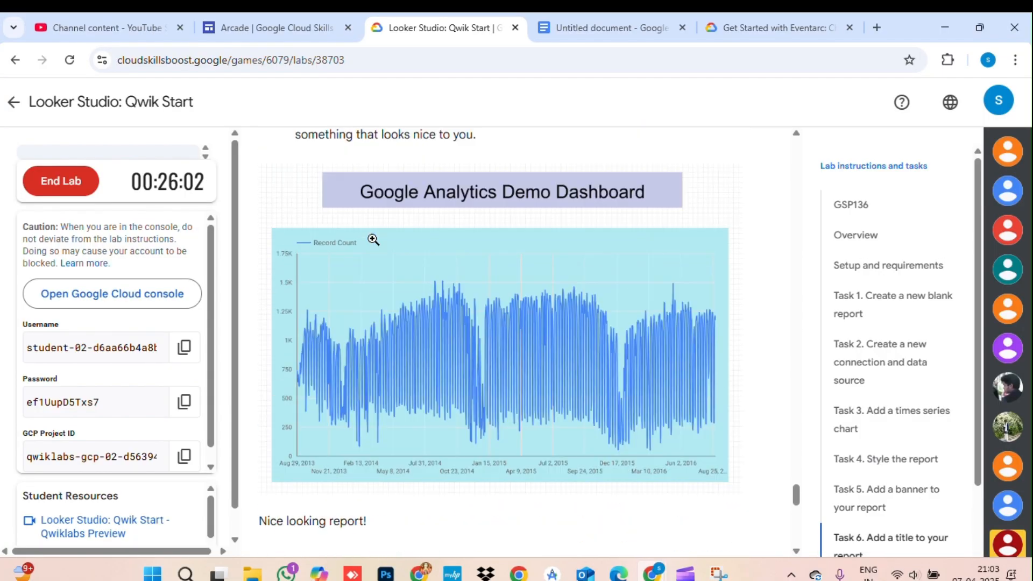
{"action": "scroll", "coordinate": [374, 239], "scroll_direction": "up", "scroll_amount": 15}
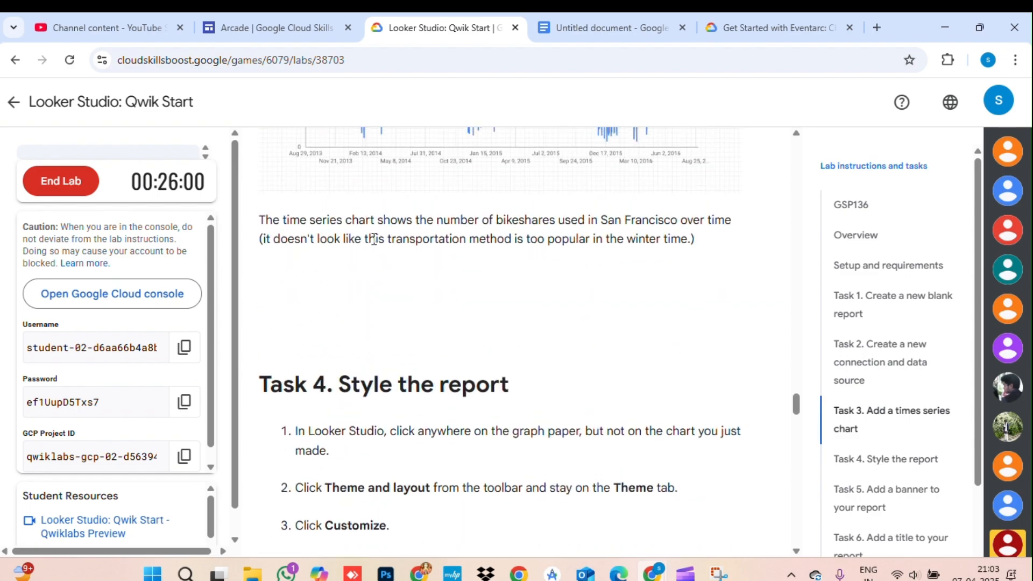
{"action": "scroll", "coordinate": [376, 246], "scroll_direction": "up", "scroll_amount": 15}
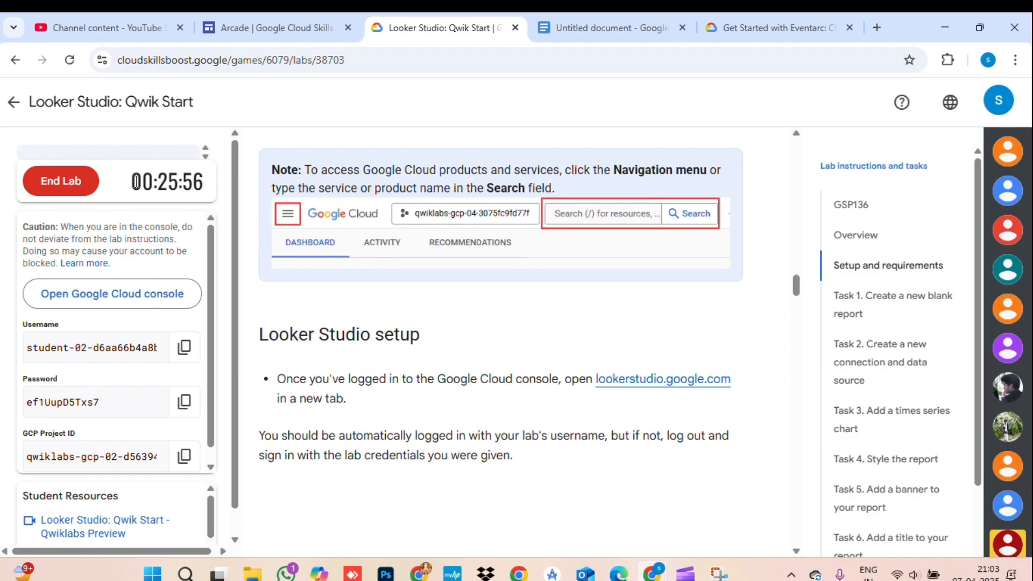
Step: End the Looker Studio: Qwik Start lab and submit a five-star satisfaction rating
{"action": "left_click", "coordinate": [80, 186]}
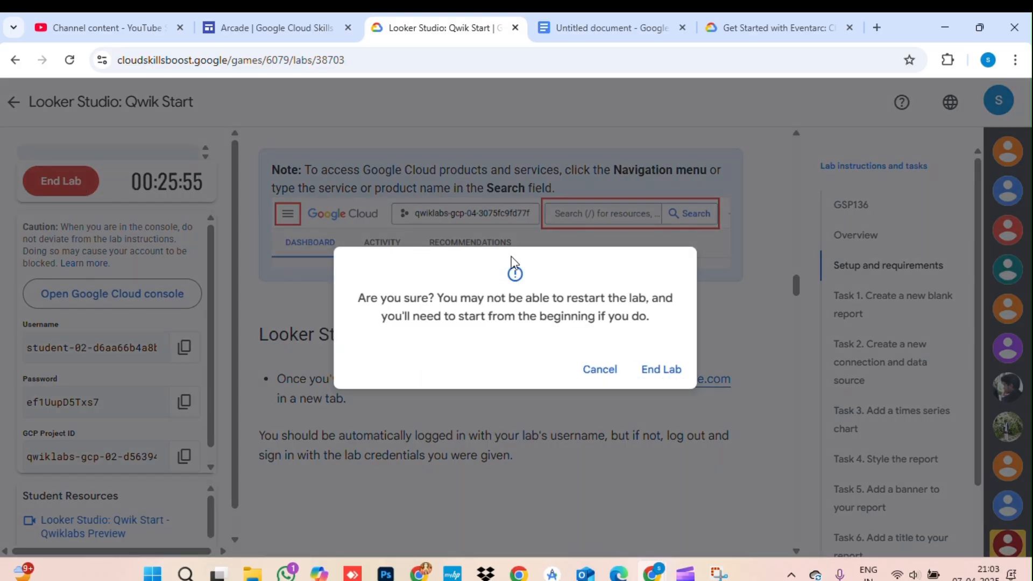
{"action": "left_click", "coordinate": [651, 377]}
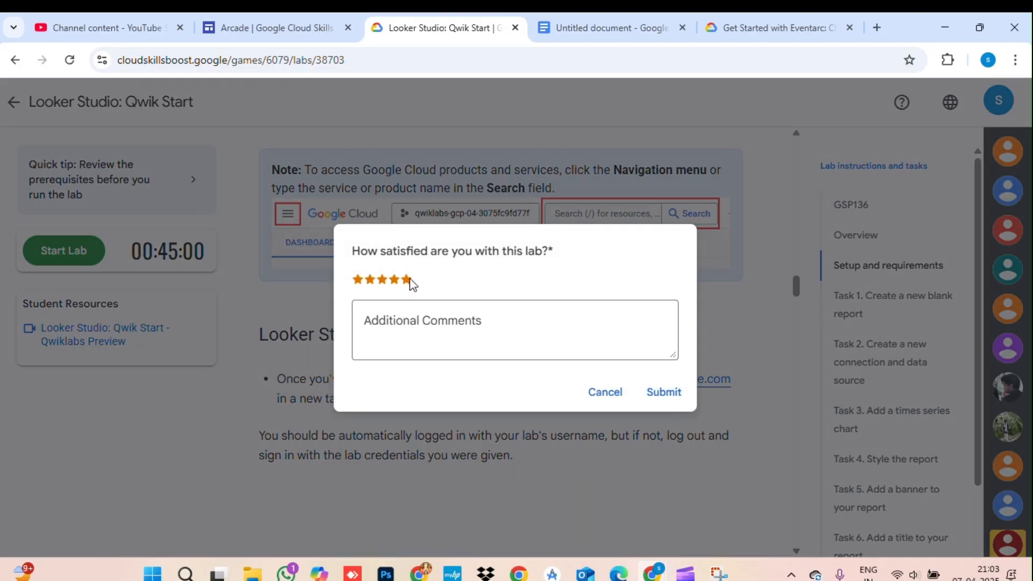
{"action": "left_click", "coordinate": [663, 396]}
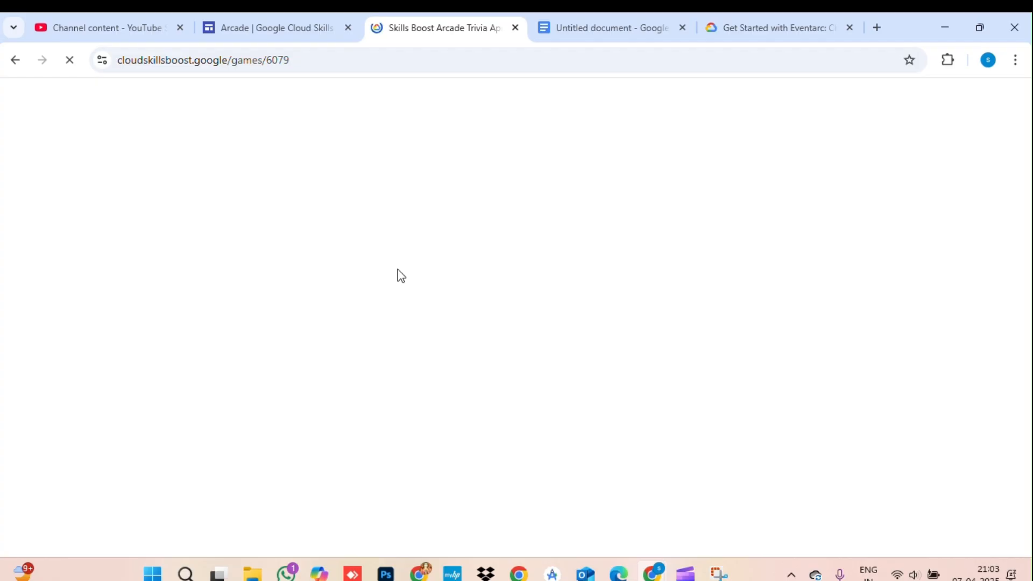
Step: Expand The Arcade Trivia April Week 2 module on the game page and examine the completion status of its labs
{"action": "scroll", "coordinate": [401, 276], "scroll_direction": "down", "scroll_amount": 15}
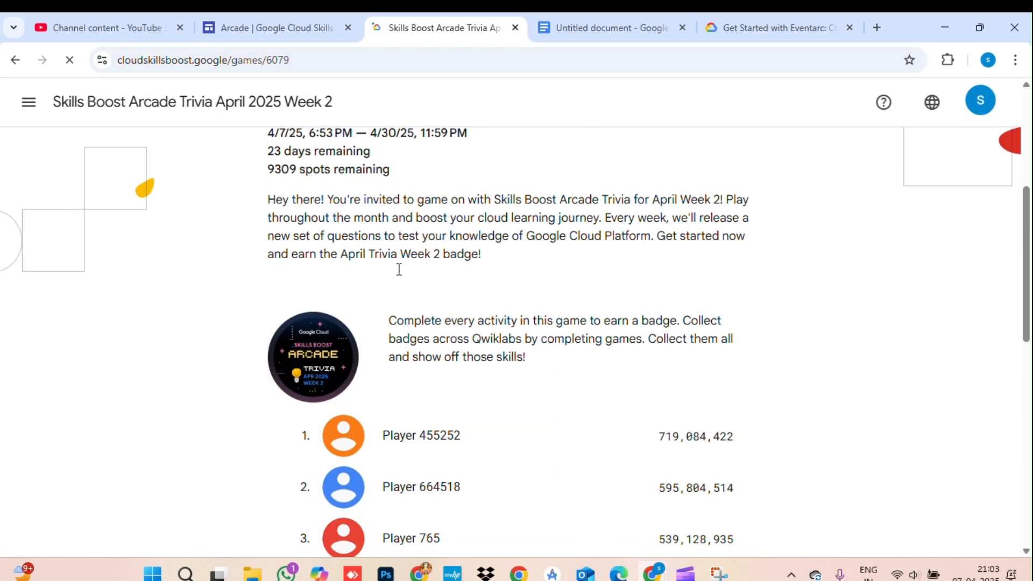
{"action": "left_click", "coordinate": [713, 177]}
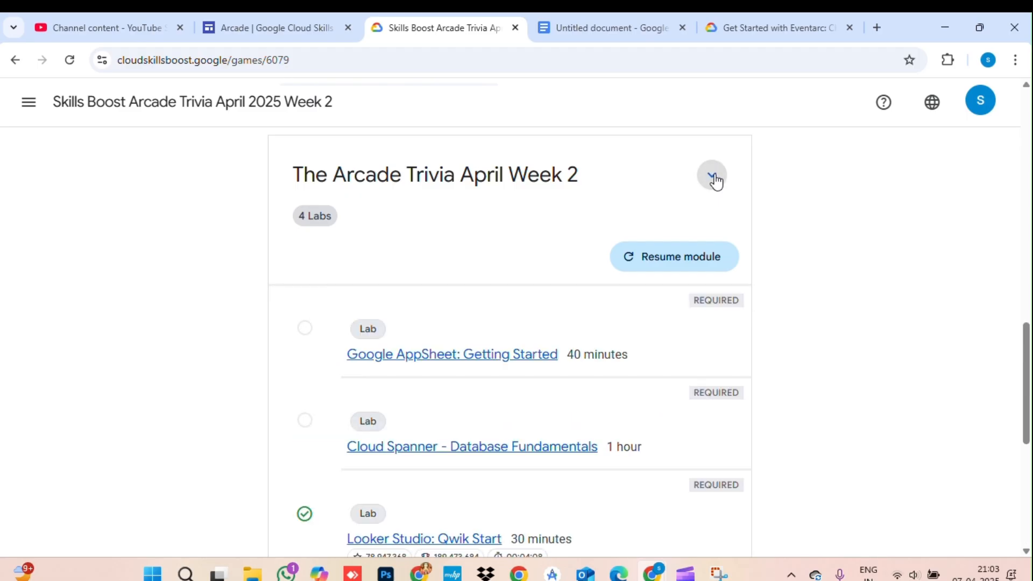
{"action": "scroll", "coordinate": [450, 346], "scroll_direction": "down", "scroll_amount": 3}
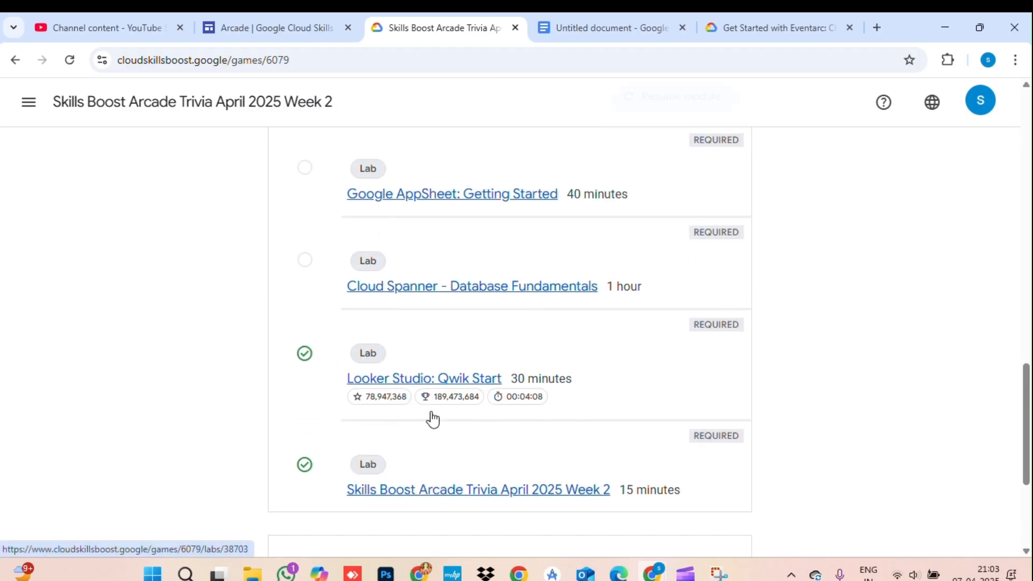